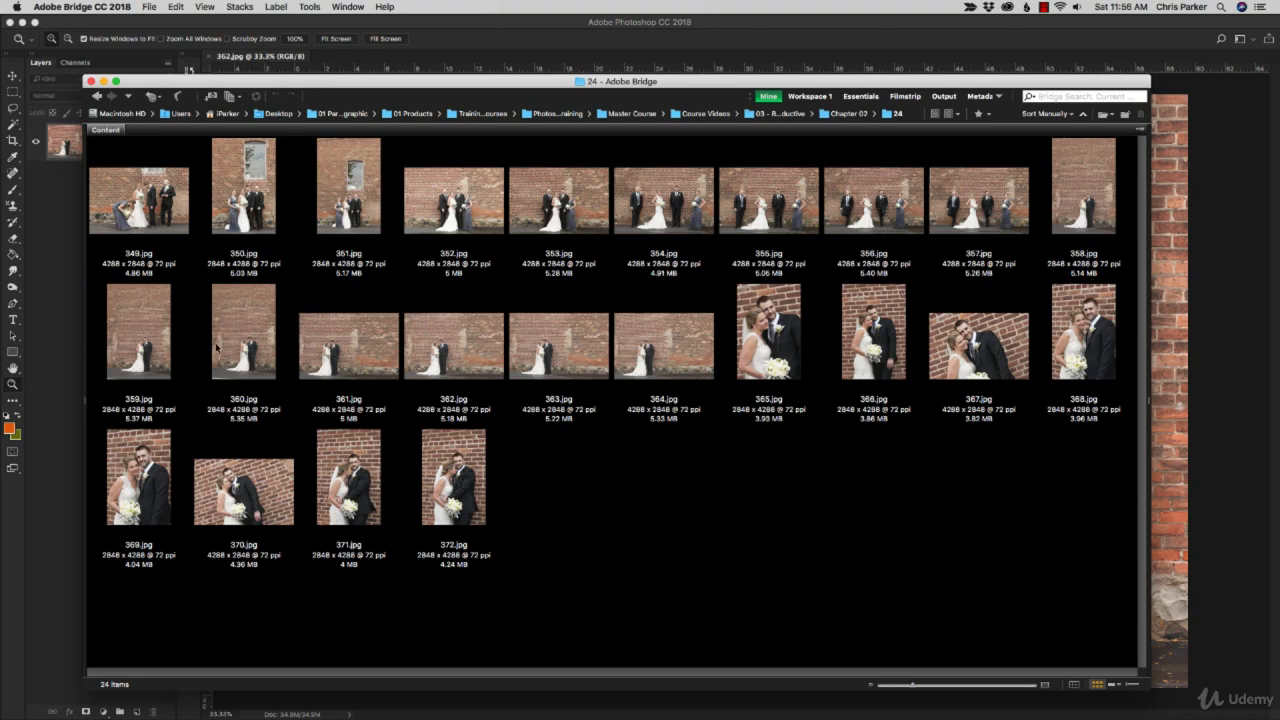
- Move the Bridge window aside to compare its photos with 362.jpg, minimize it, and switch to Photoshop
drag(421, 90, 494, 578)
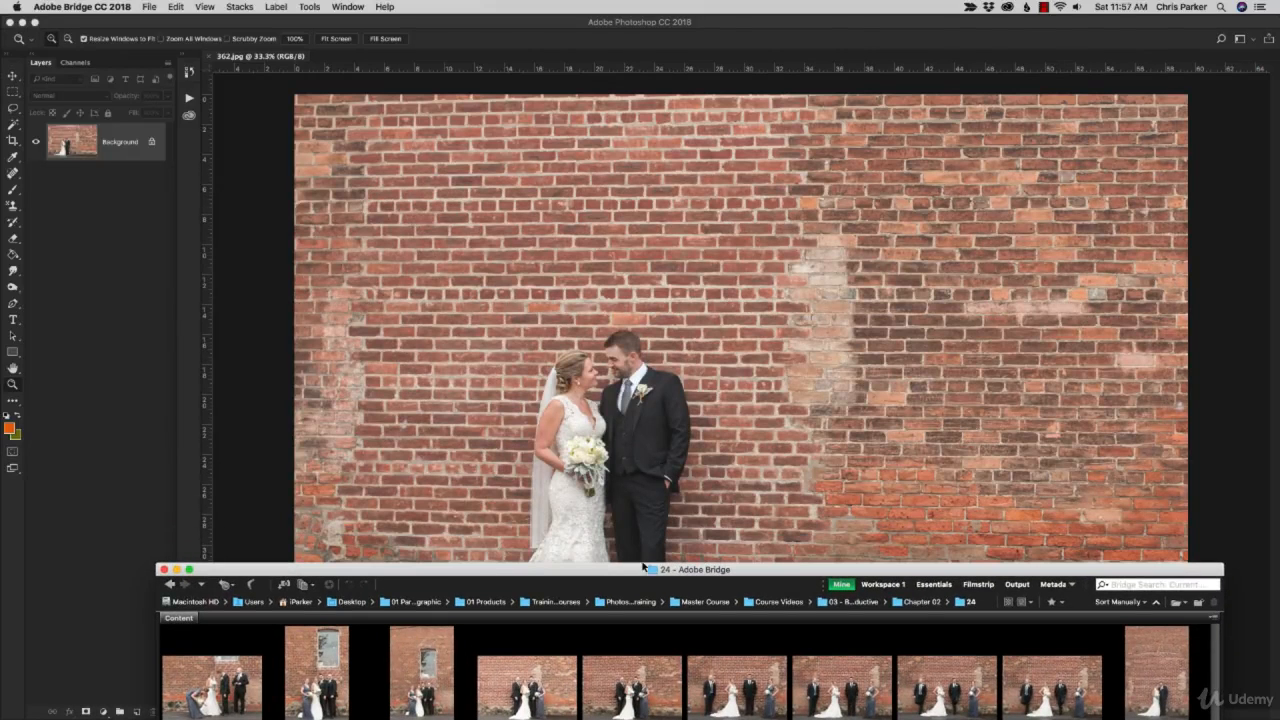
double_click(626, 574)
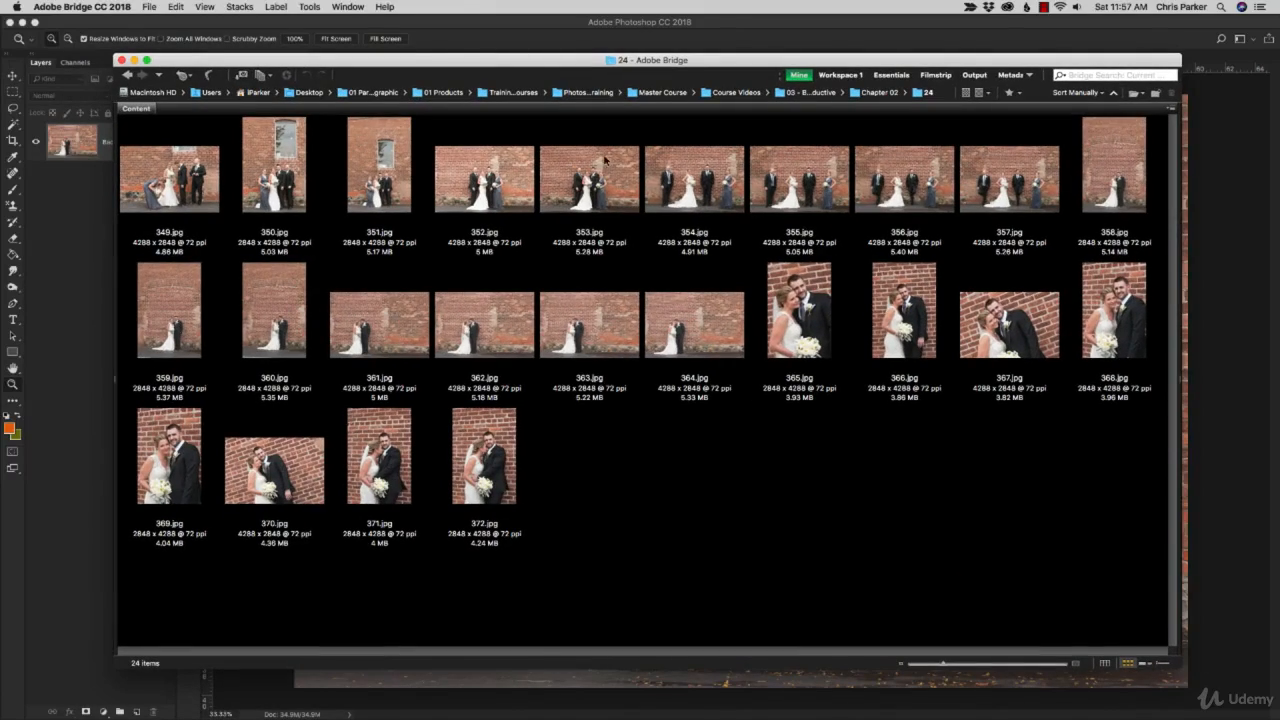
drag(457, 62, 467, 666)
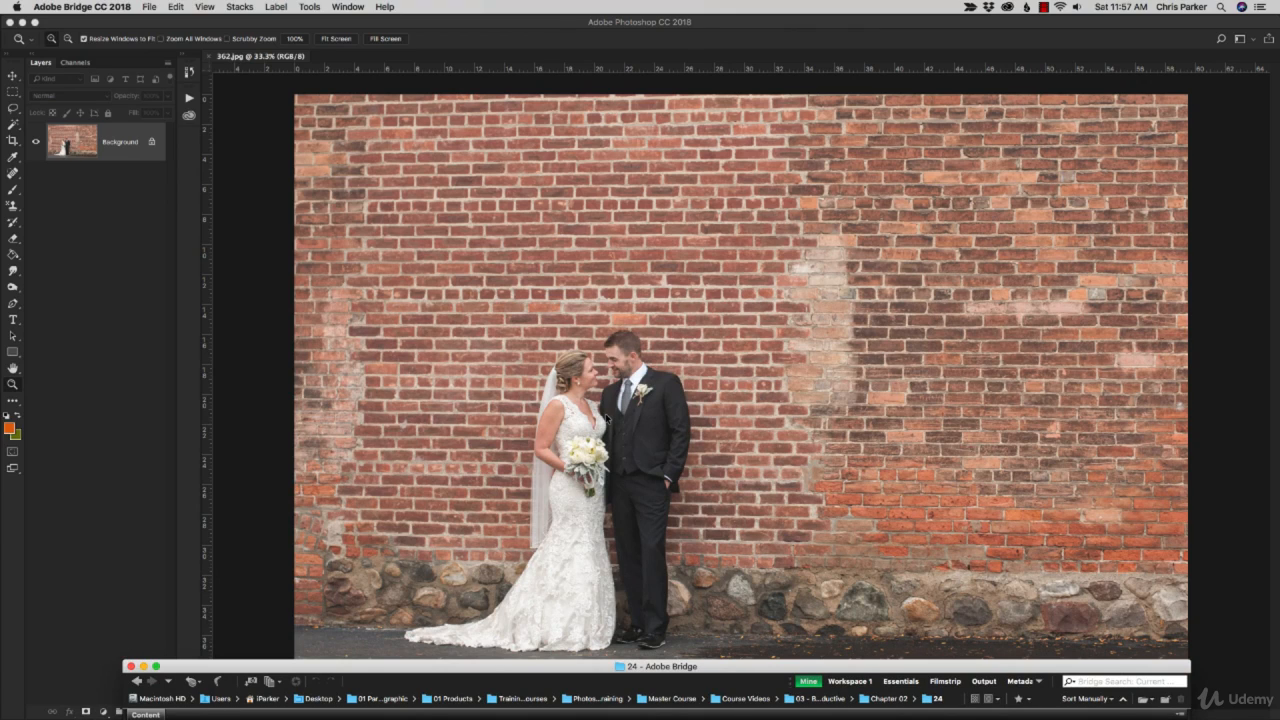
drag(667, 667, 694, 72)
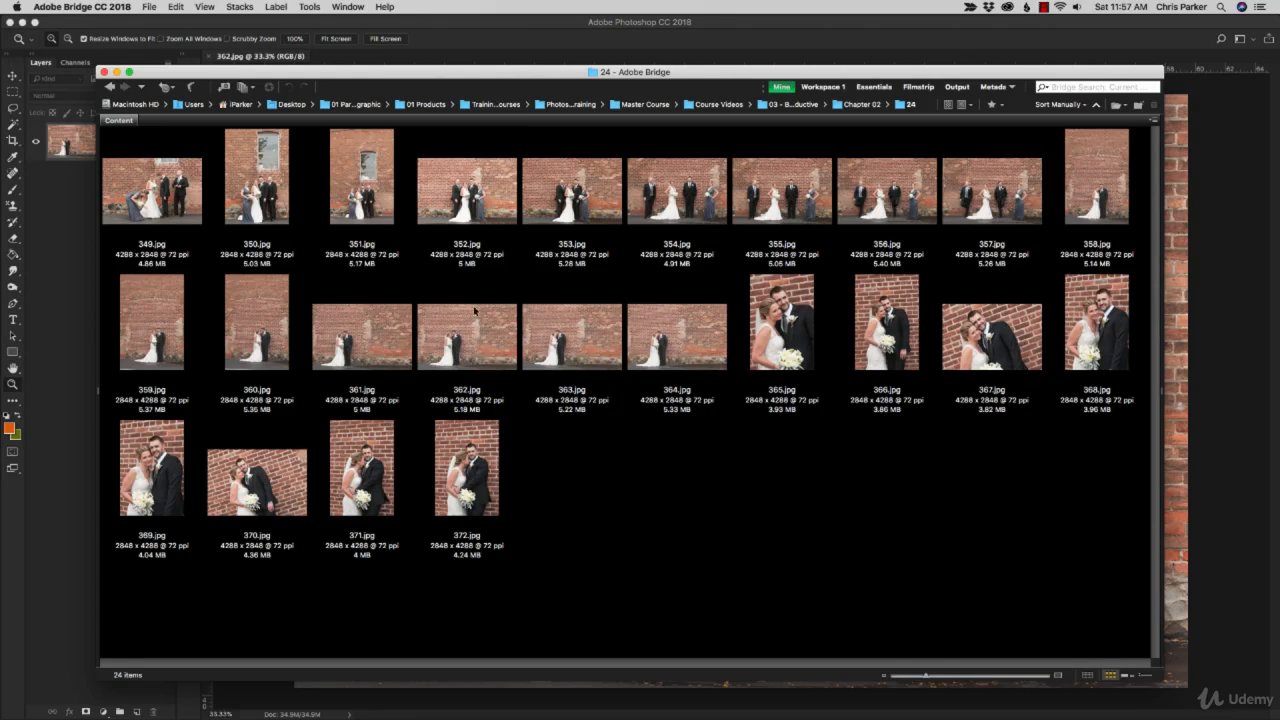
drag(510, 72, 525, 674)
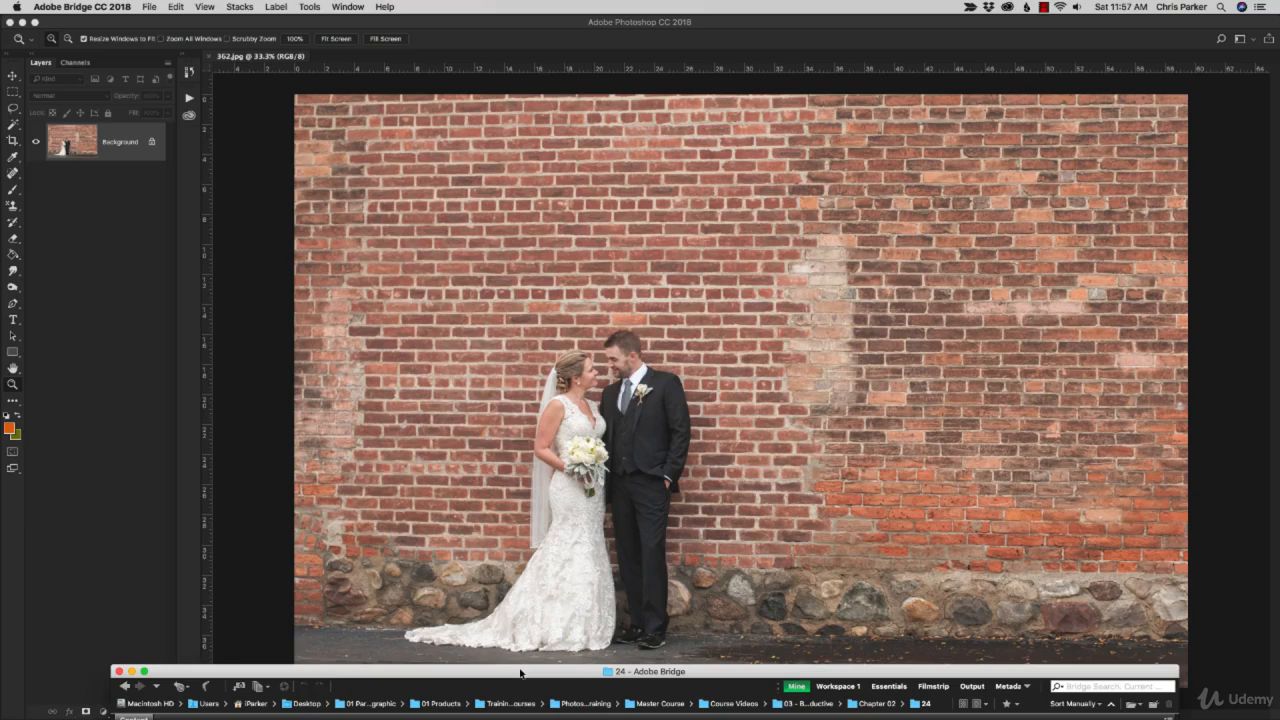
drag(520, 673, 519, 697)
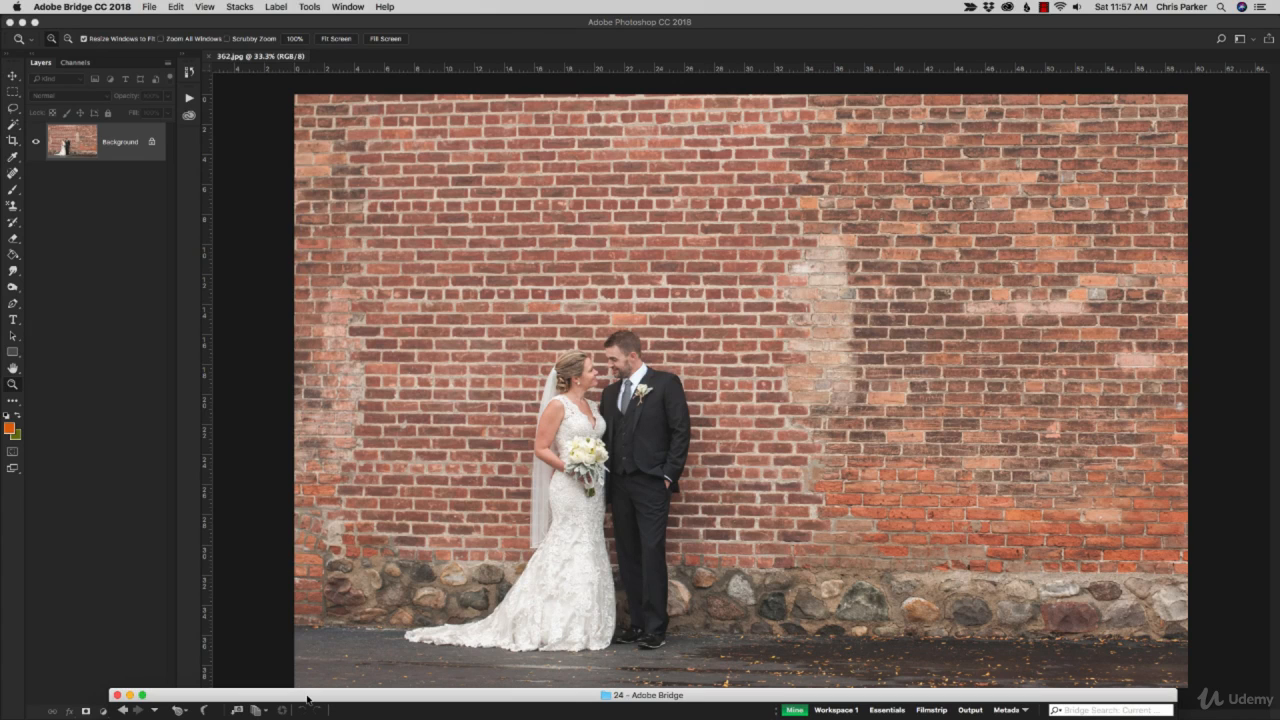
click(129, 695)
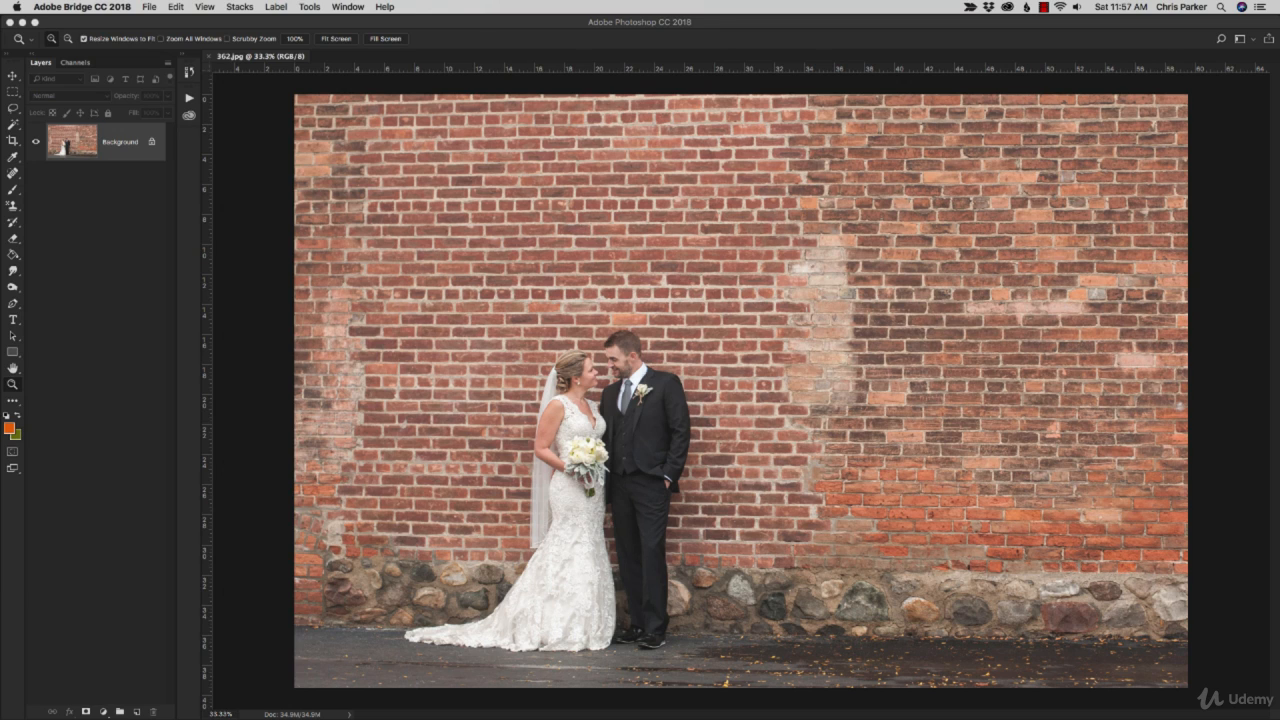
key(super+Tab)
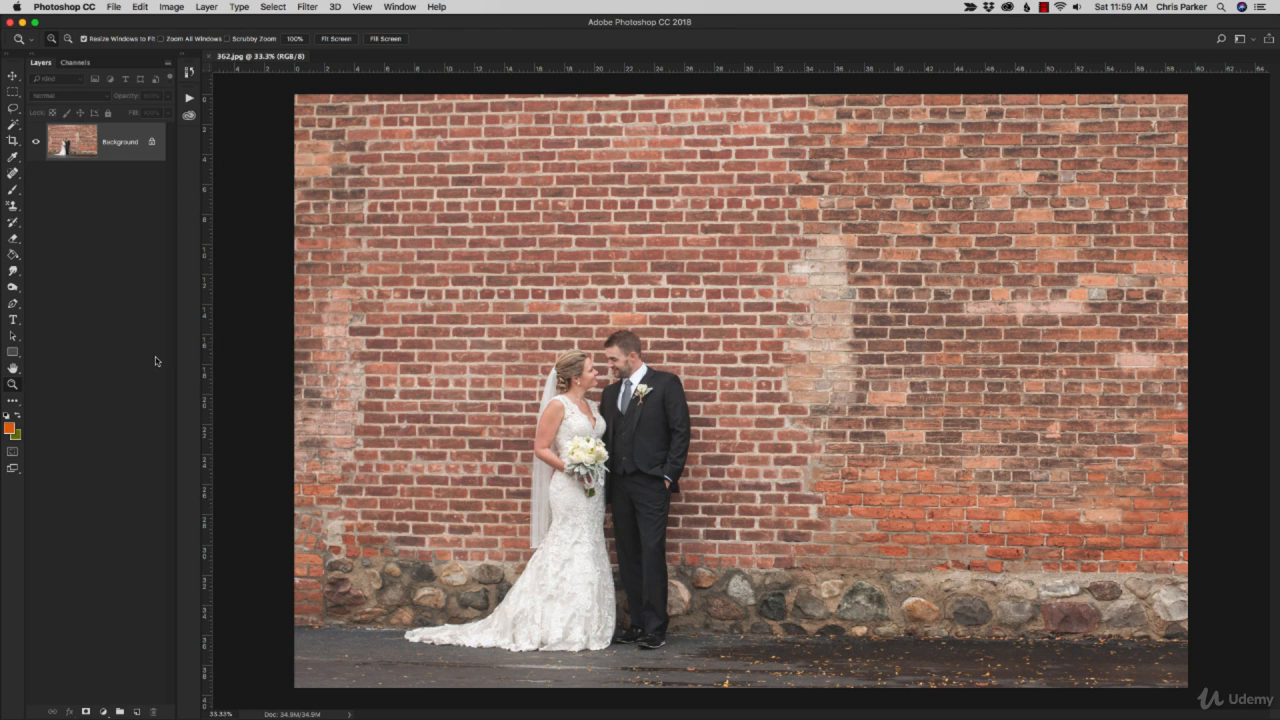
- Display the Actions panel and pull it out as a floating panel over the document
click(189, 97)
click(189, 97)
click(397, 7)
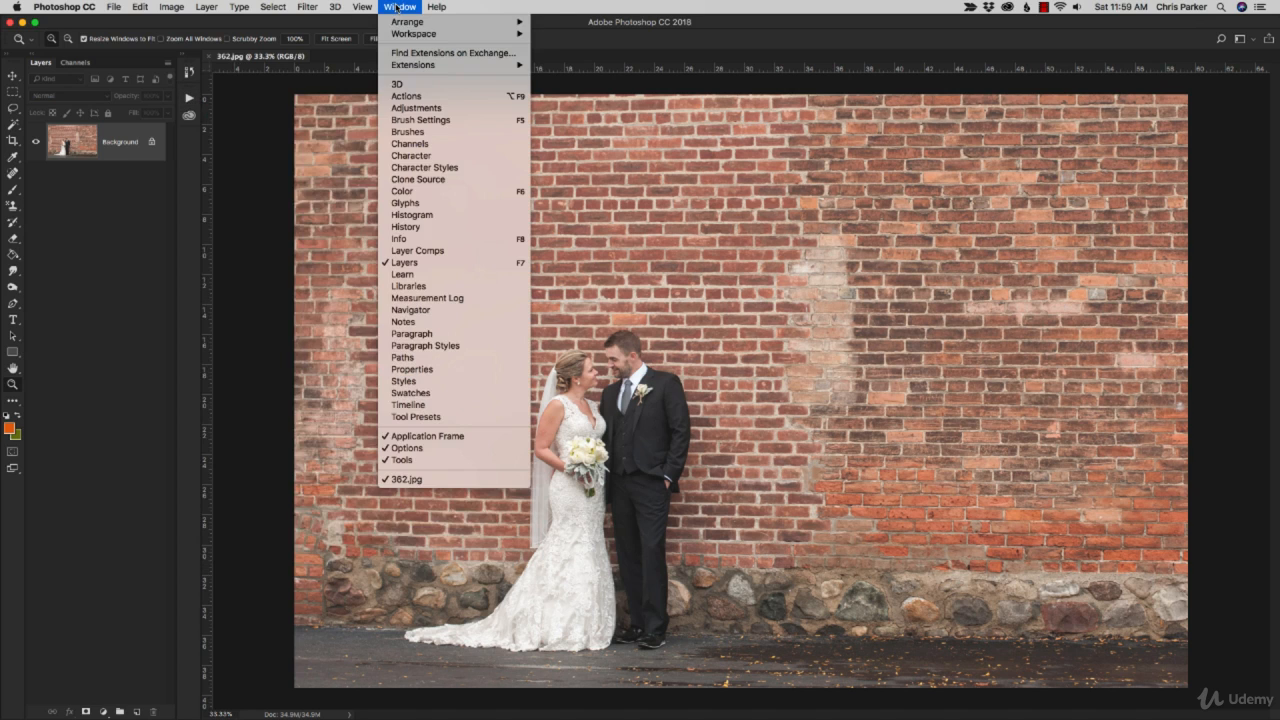
click(407, 96)
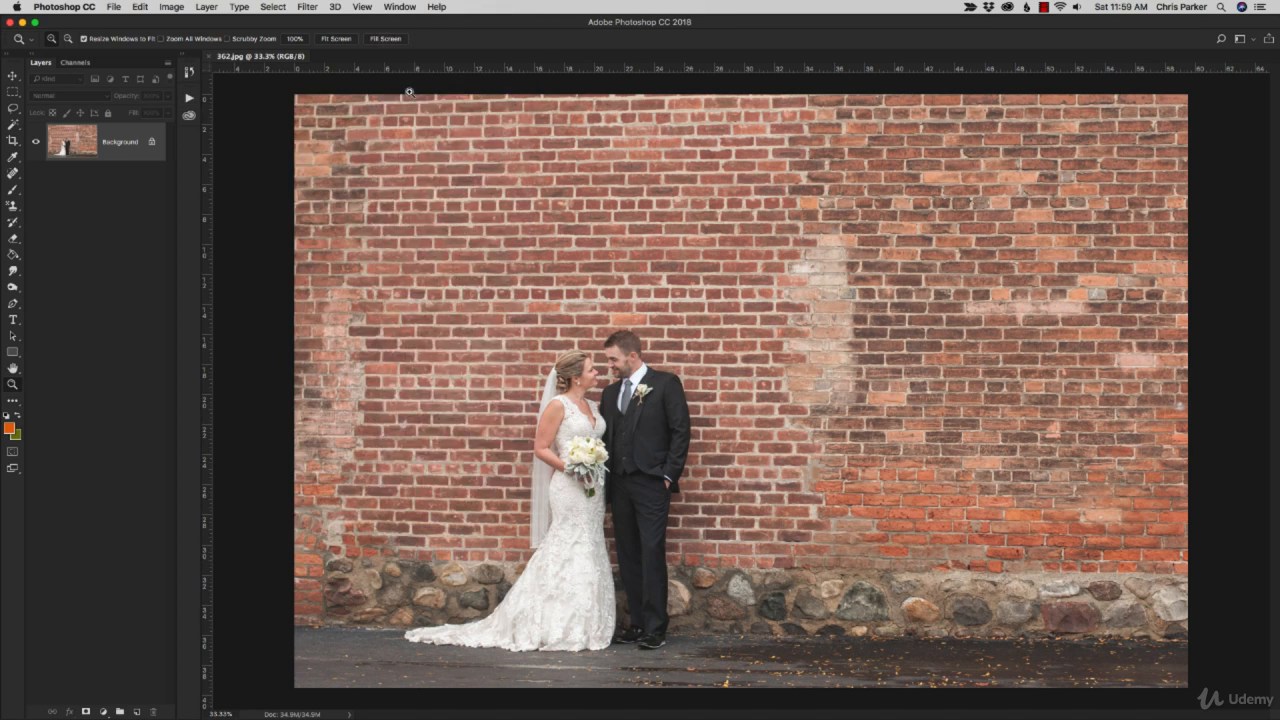
drag(218, 89, 201, 156)
- Collapse the expanded action sets, including Inspire and Set 1, and dock the Actions panel beside the image at a narrower width
click(215, 179)
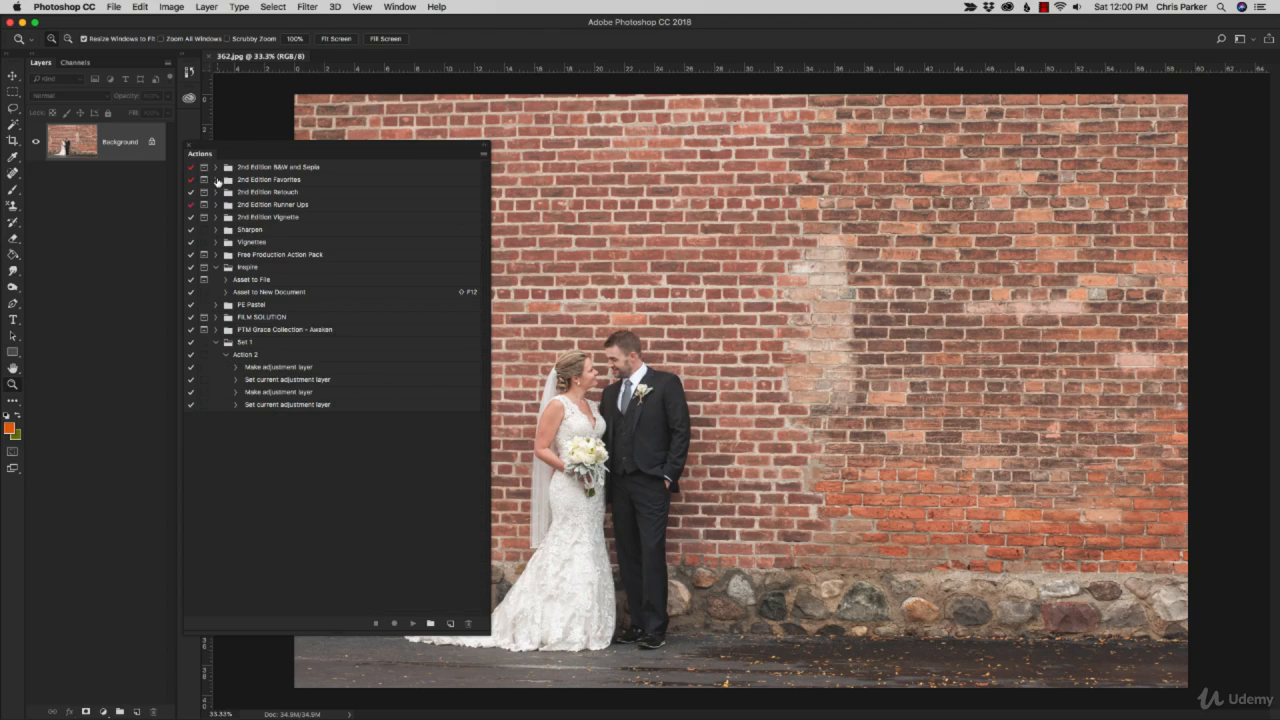
click(215, 267)
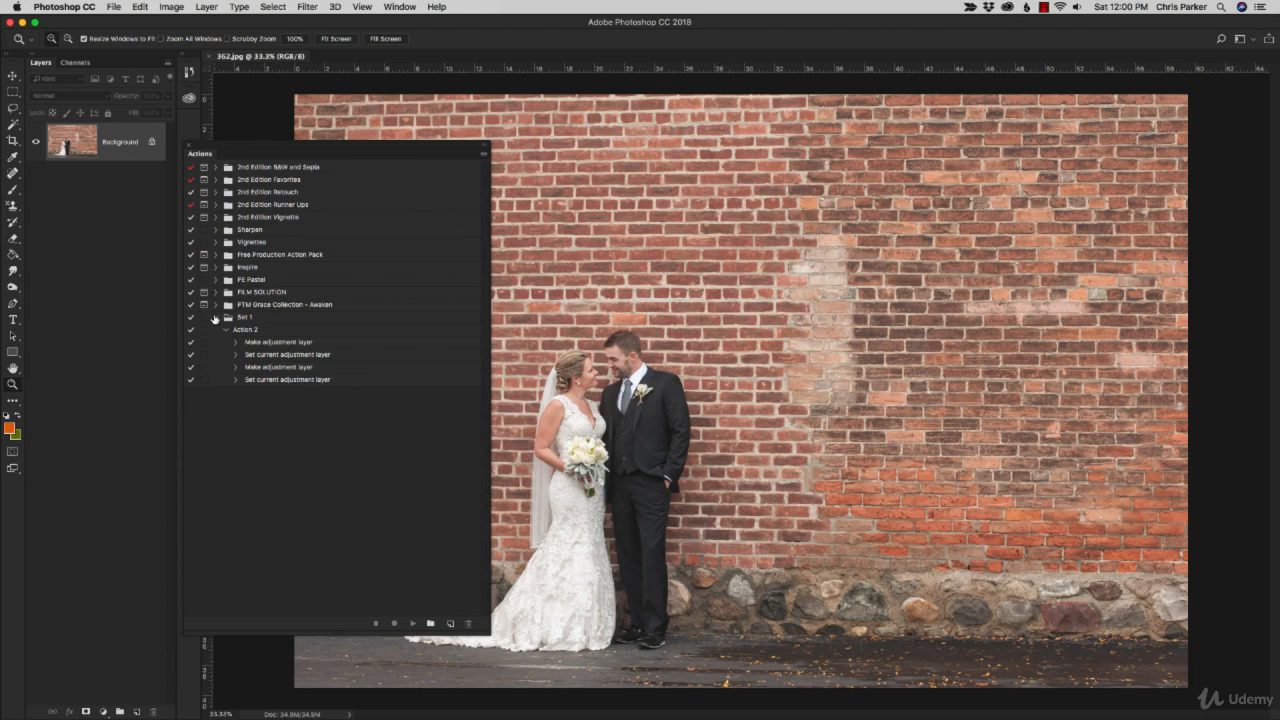
click(215, 317)
drag(186, 156, 210, 132)
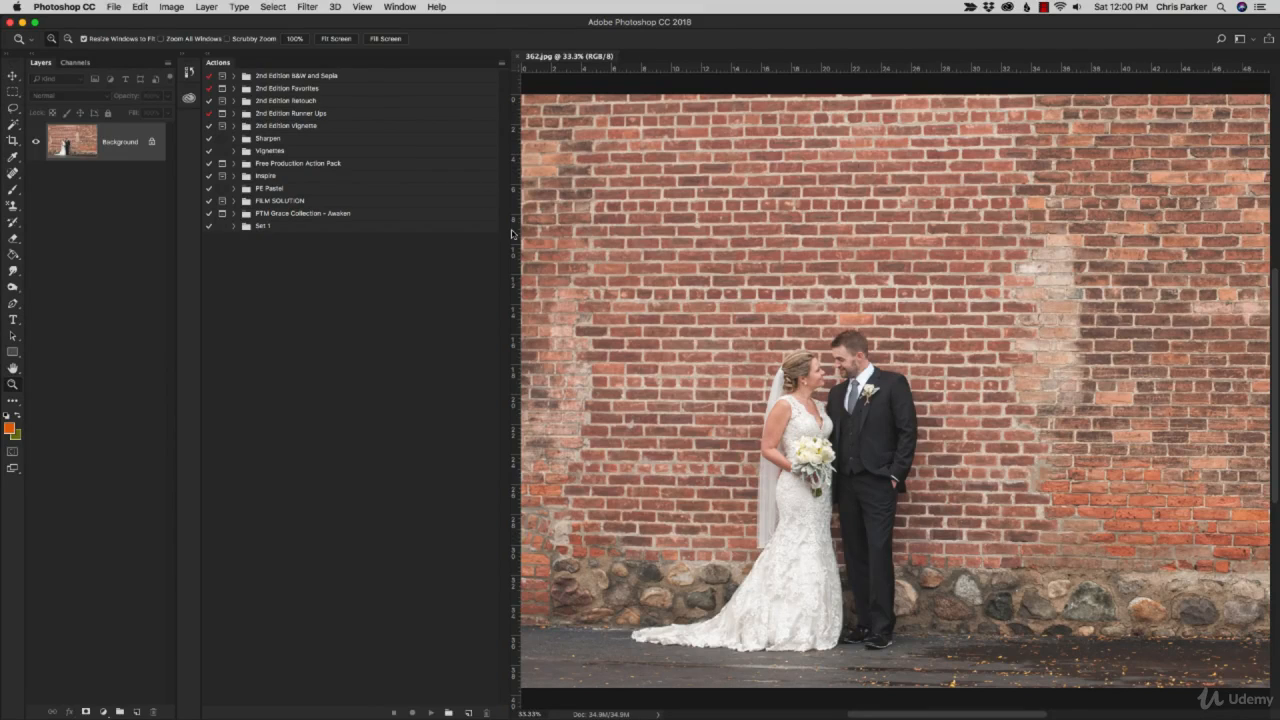
drag(508, 227, 456, 227)
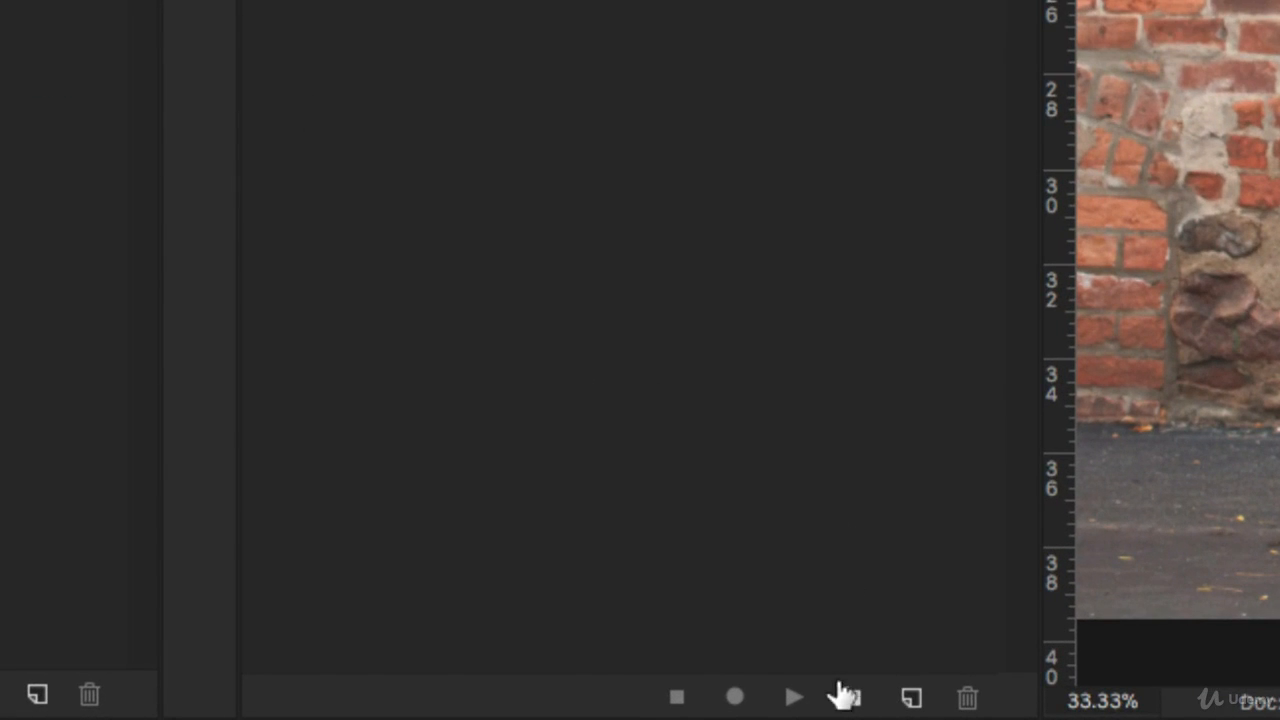
- Create a new action set named "Action Part 1"
click(847, 703)
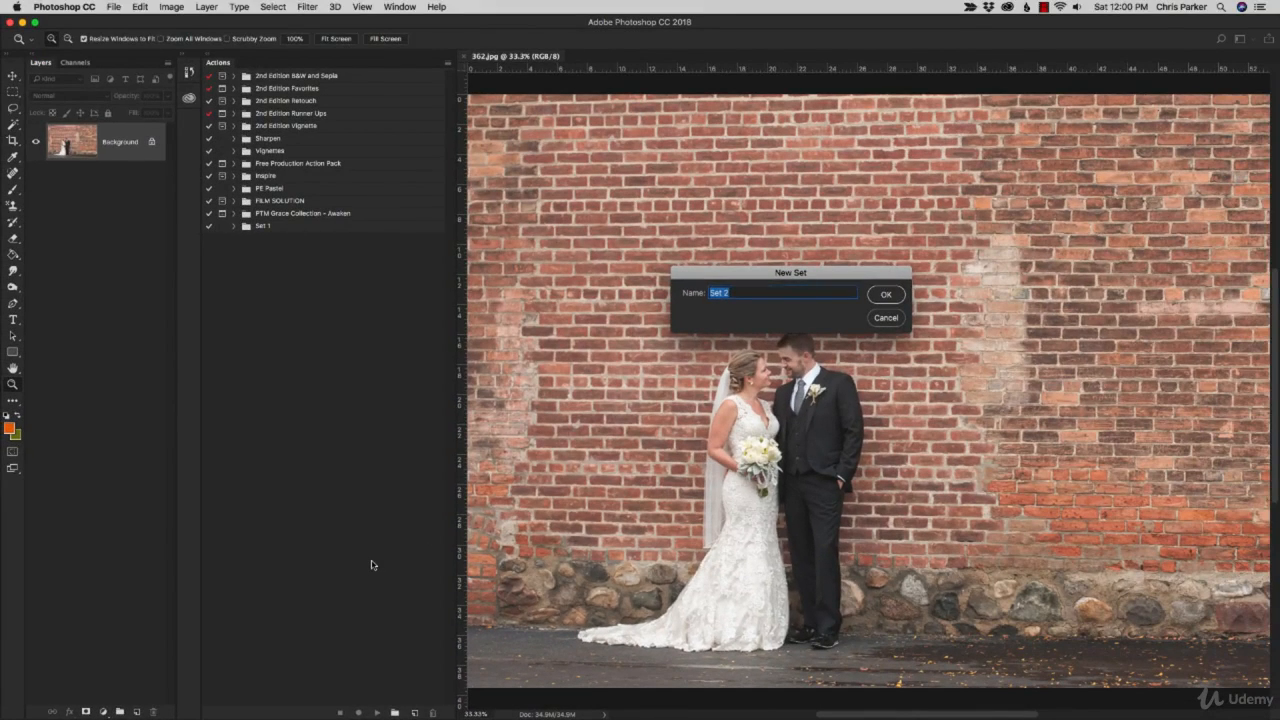
text(Actio)
key(BackSpace)
key(BackSpace)
key(BackSpace)
key(BackSpace)
key(BackSpace)
text(Action Part 1)
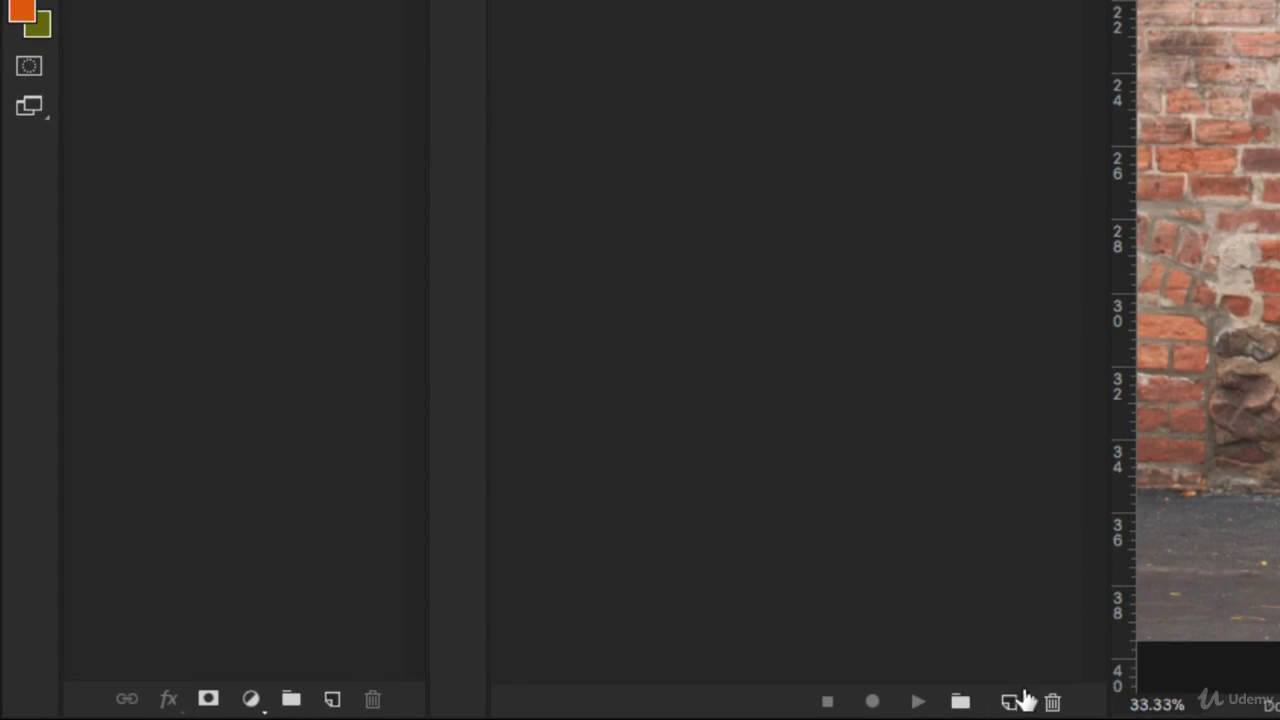
- Start a new action in the Action Part 1 set and name it "Edit Test"
click(1009, 702)
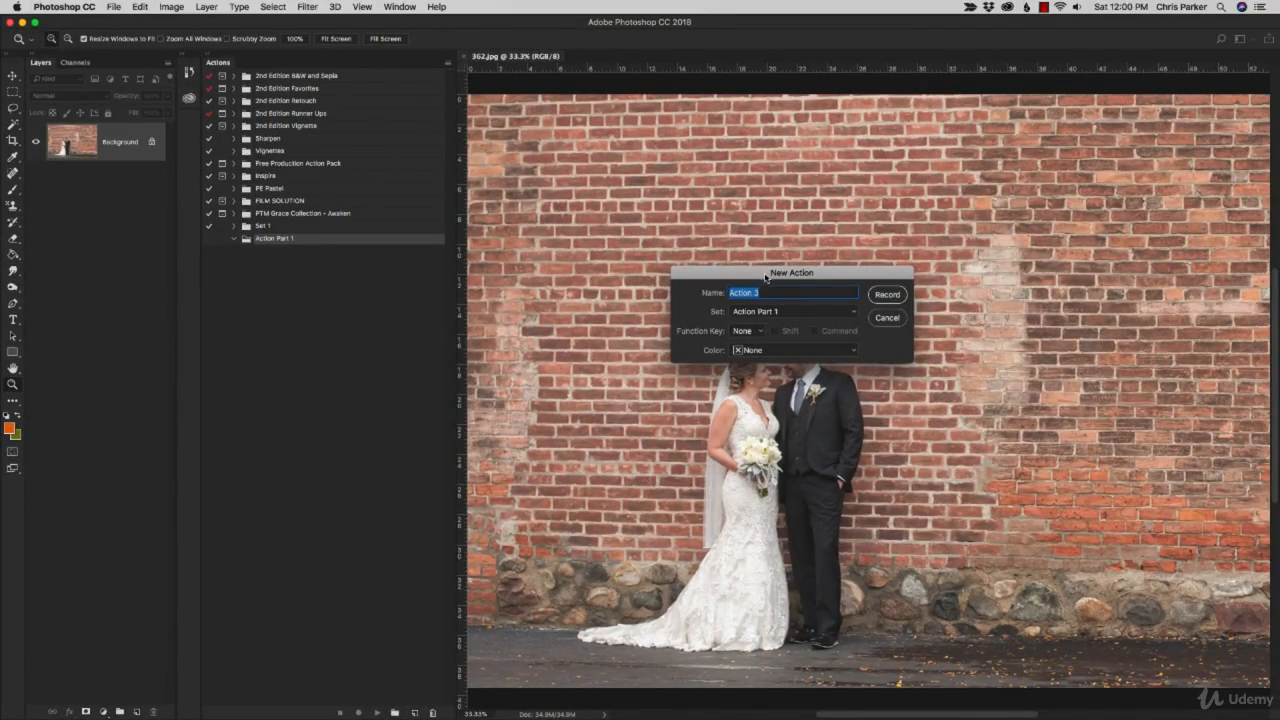
drag(761, 279, 564, 294)
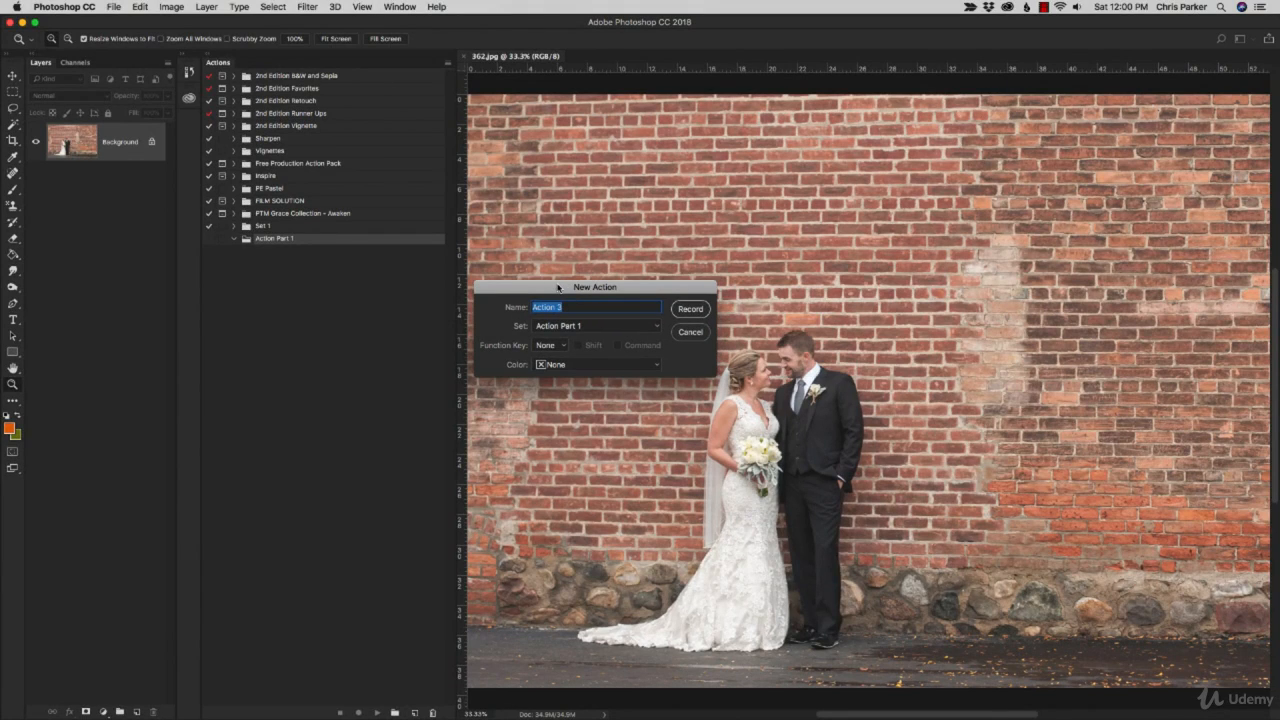
text(Edit Test)
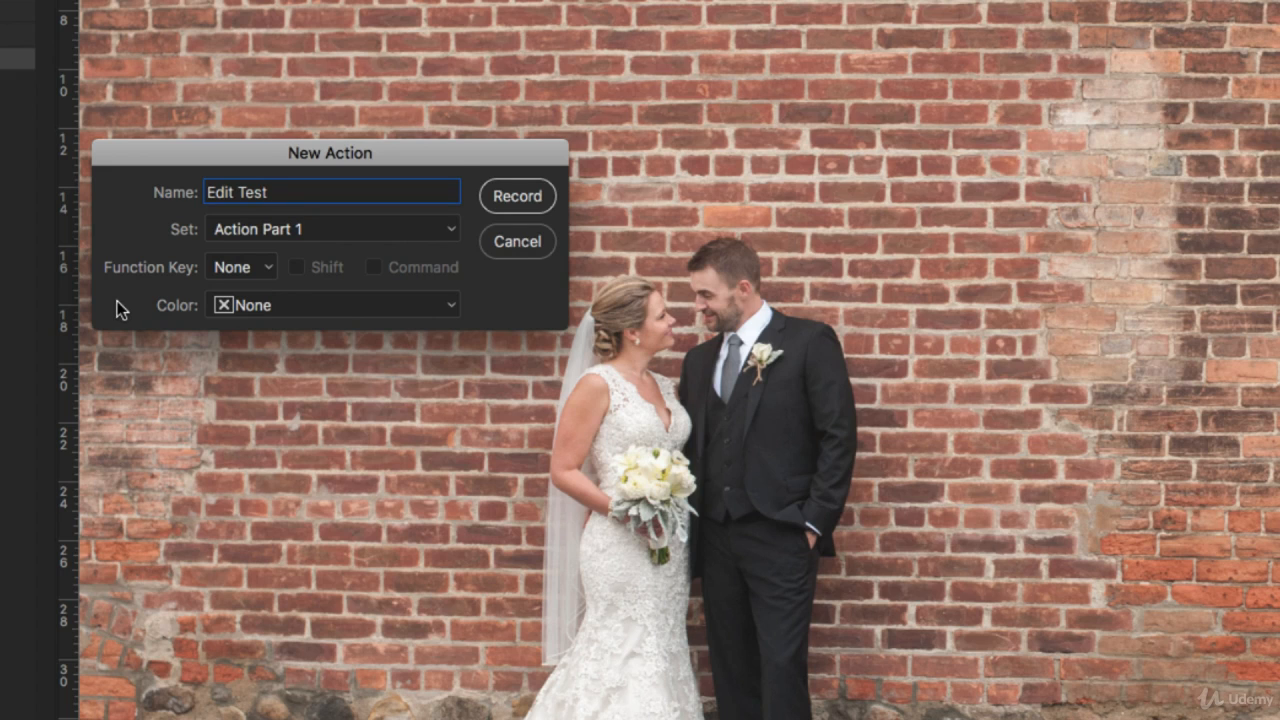
- Try the 2nd Edition Vignette, Runner Ups and Retouch sets as the action's destination and reselect Action Part 1
click(276, 223)
click(235, 262)
click(250, 229)
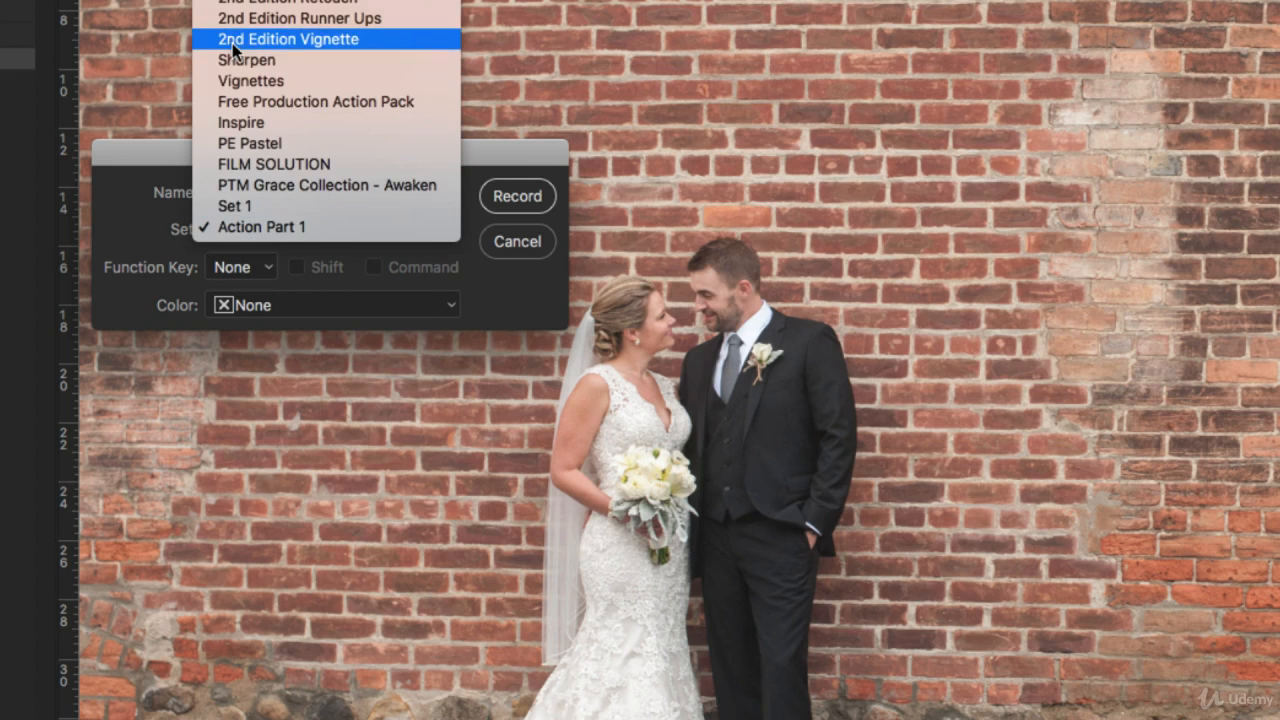
click(131, 199)
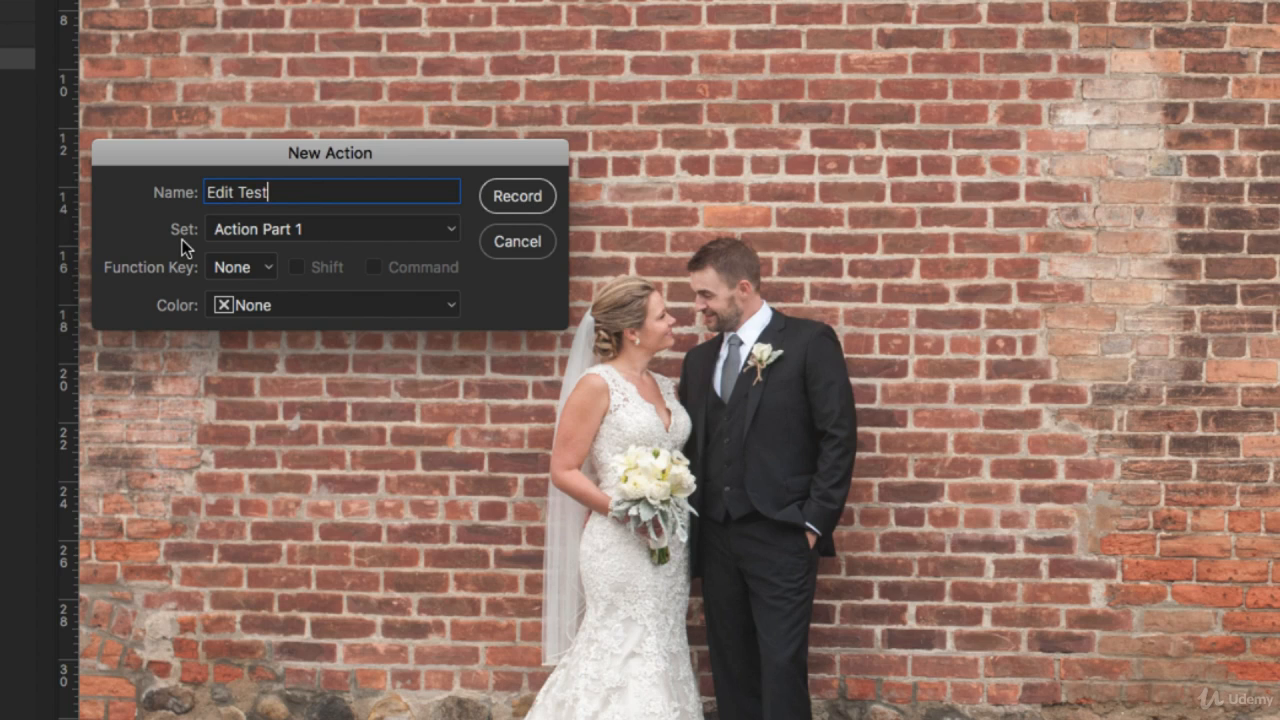
click(276, 230)
click(275, 39)
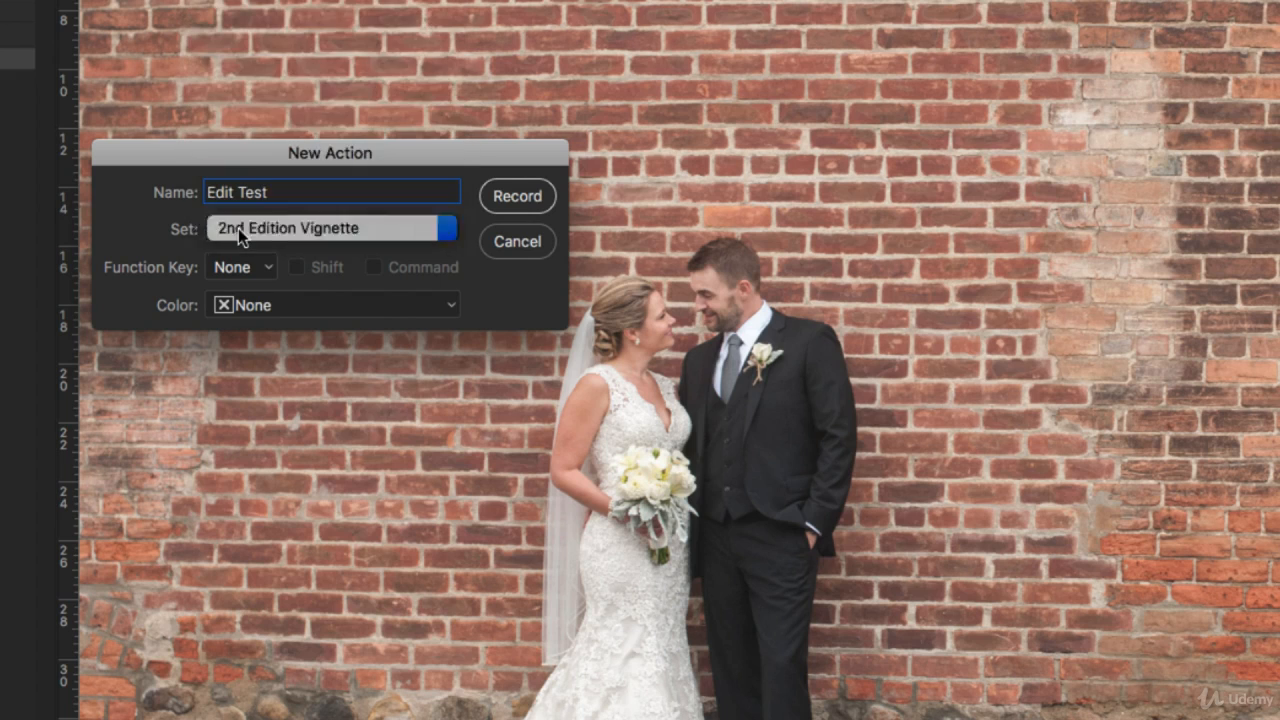
click(238, 228)
click(245, 207)
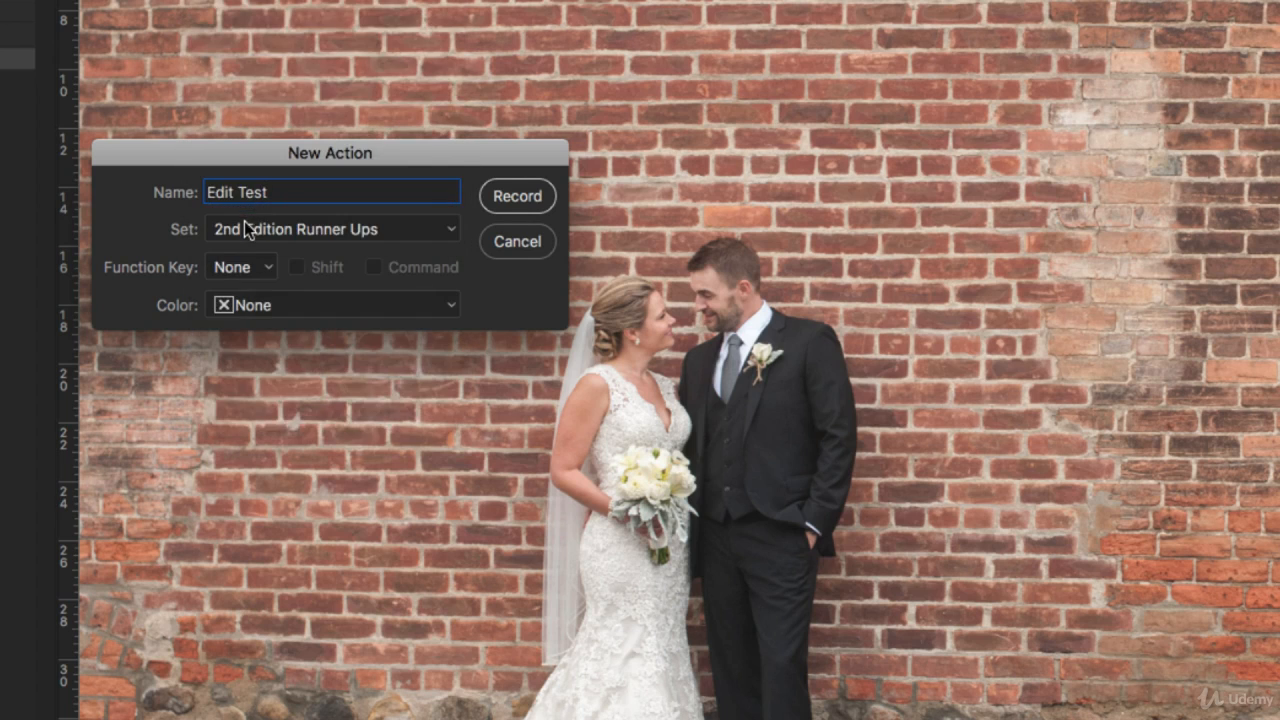
click(244, 221)
click(254, 207)
click(256, 228)
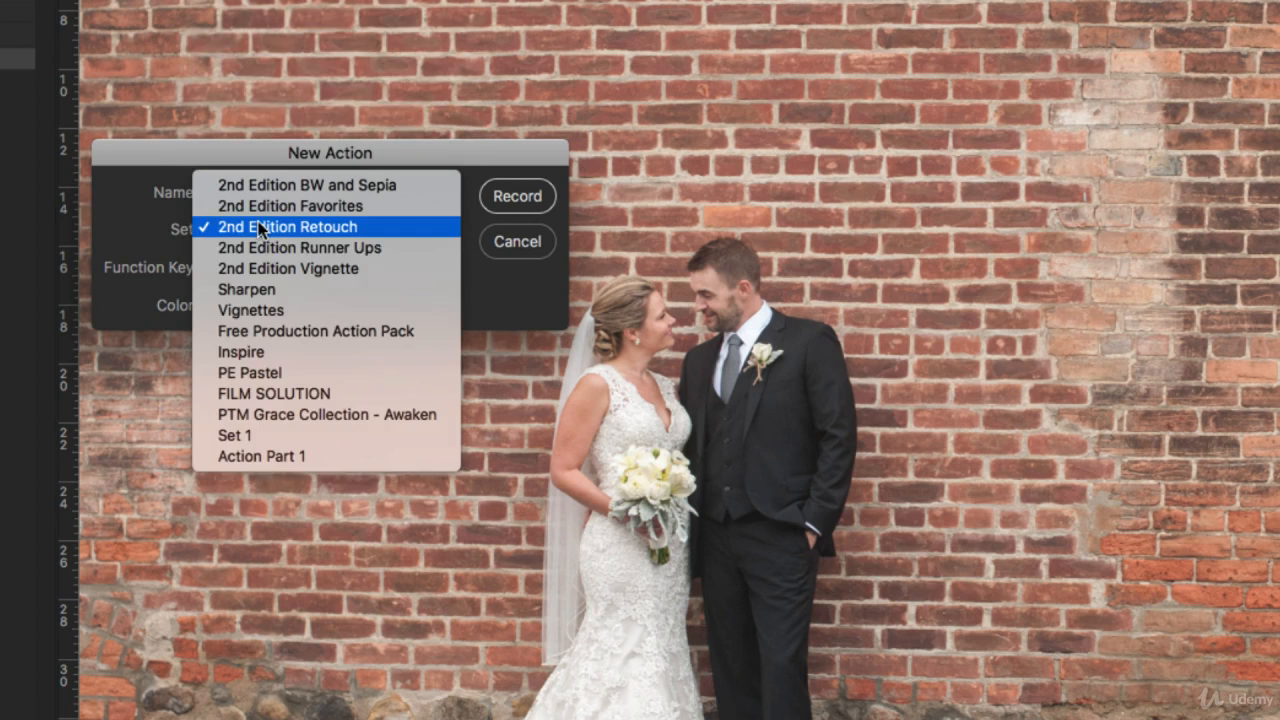
click(277, 450)
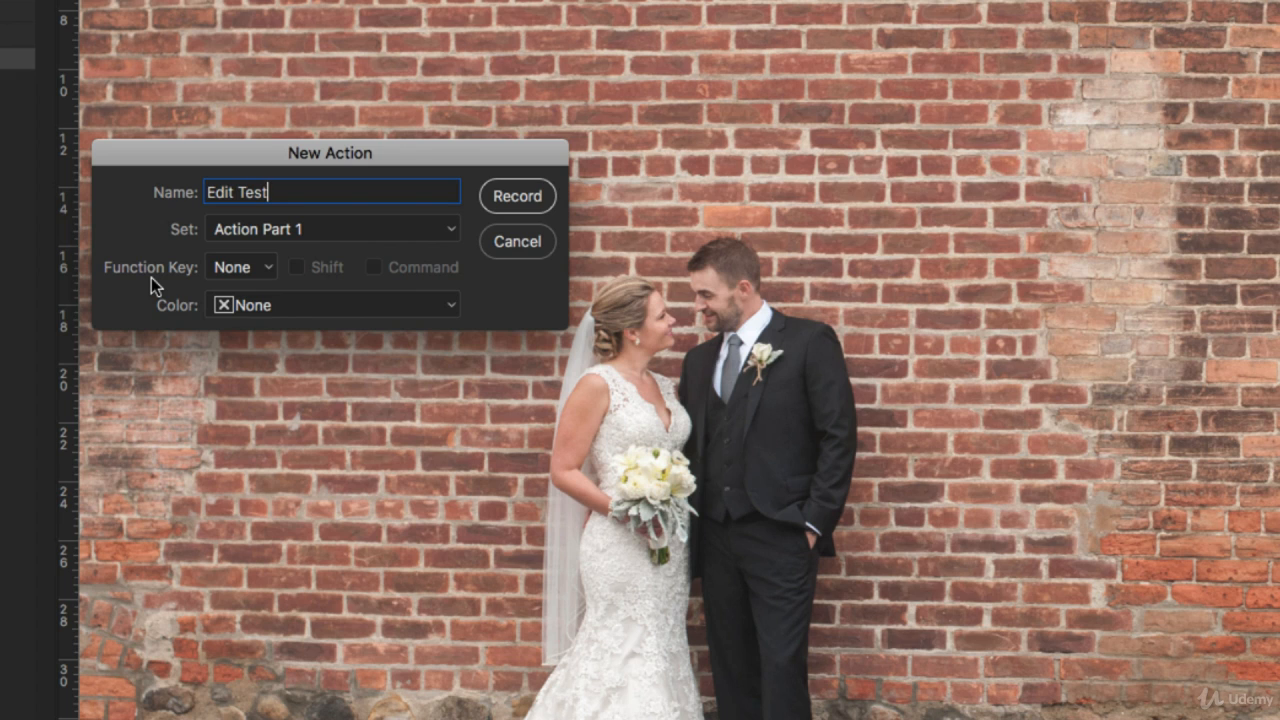
- Try F1 and F15 combined with Shift as the function key for the Edit Test action
click(251, 266)
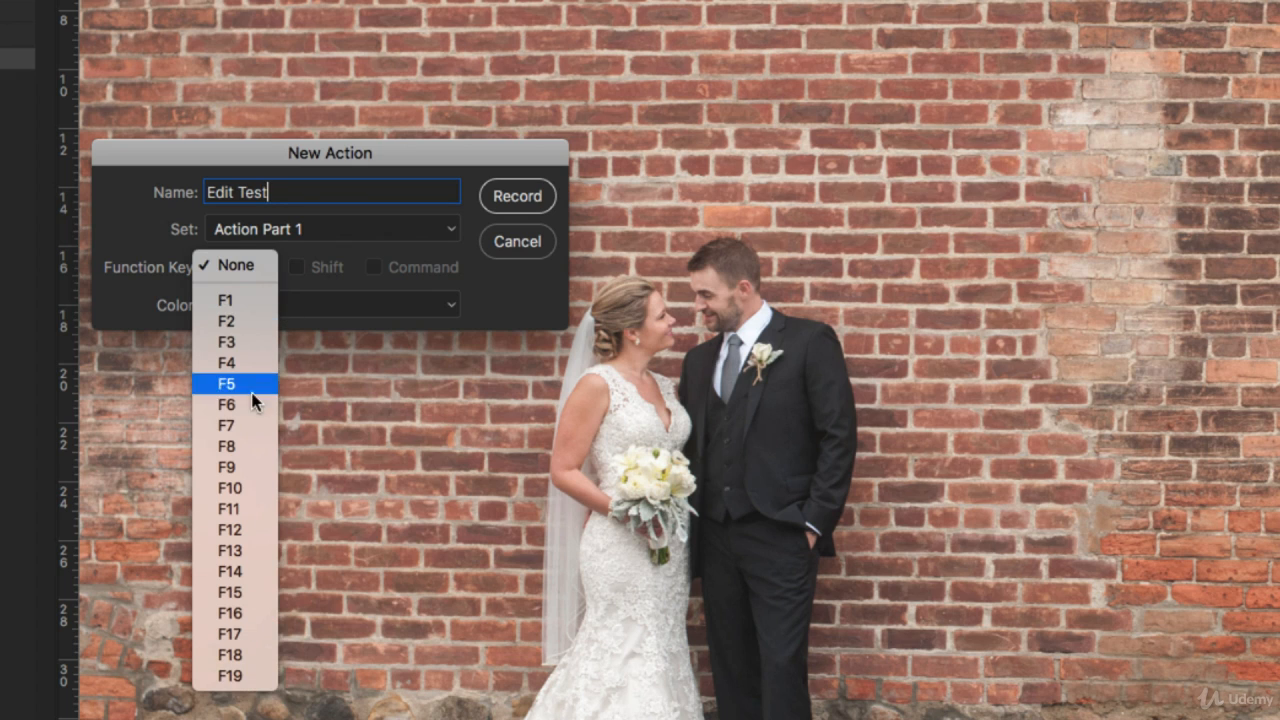
click(250, 300)
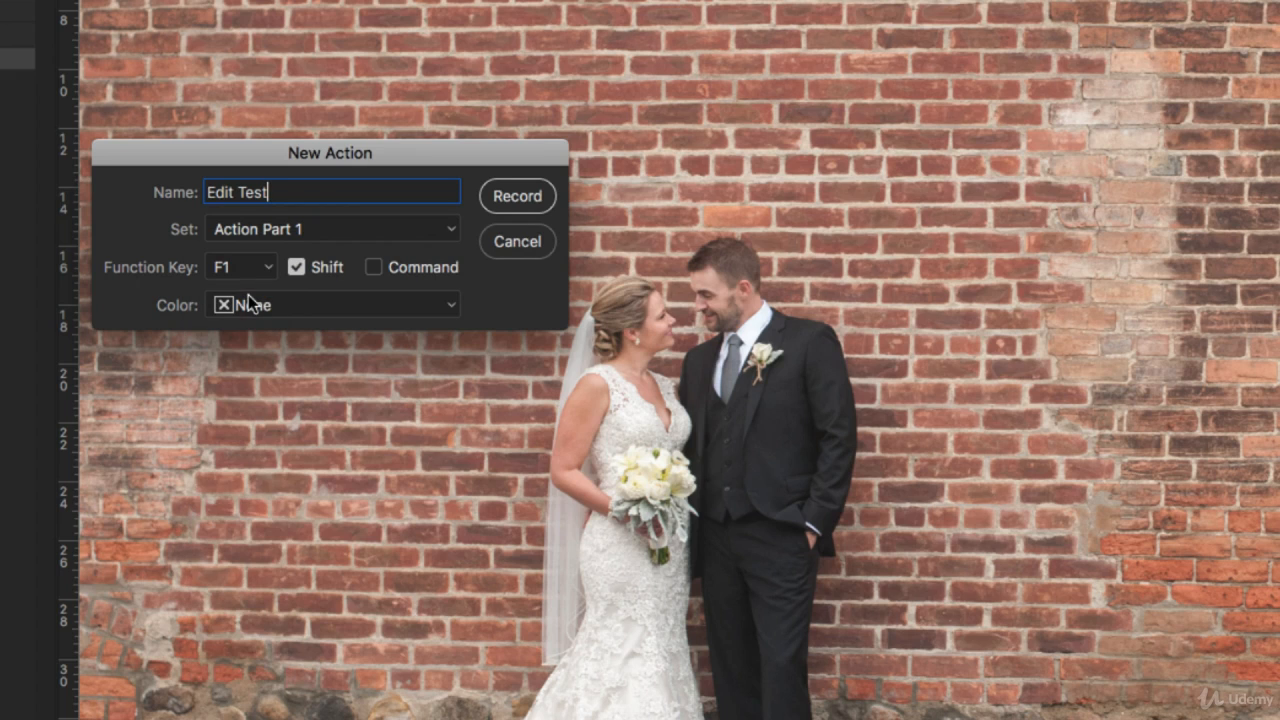
click(297, 267)
click(357, 270)
click(262, 268)
click(261, 265)
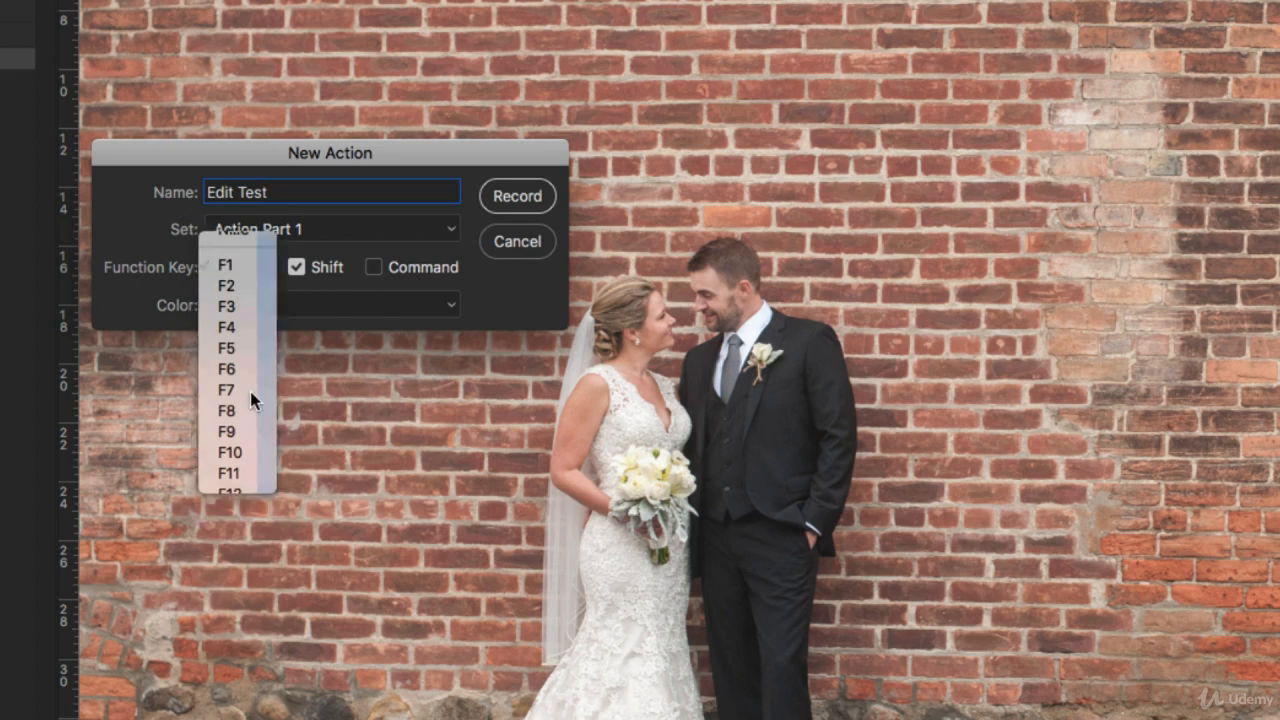
click(249, 262)
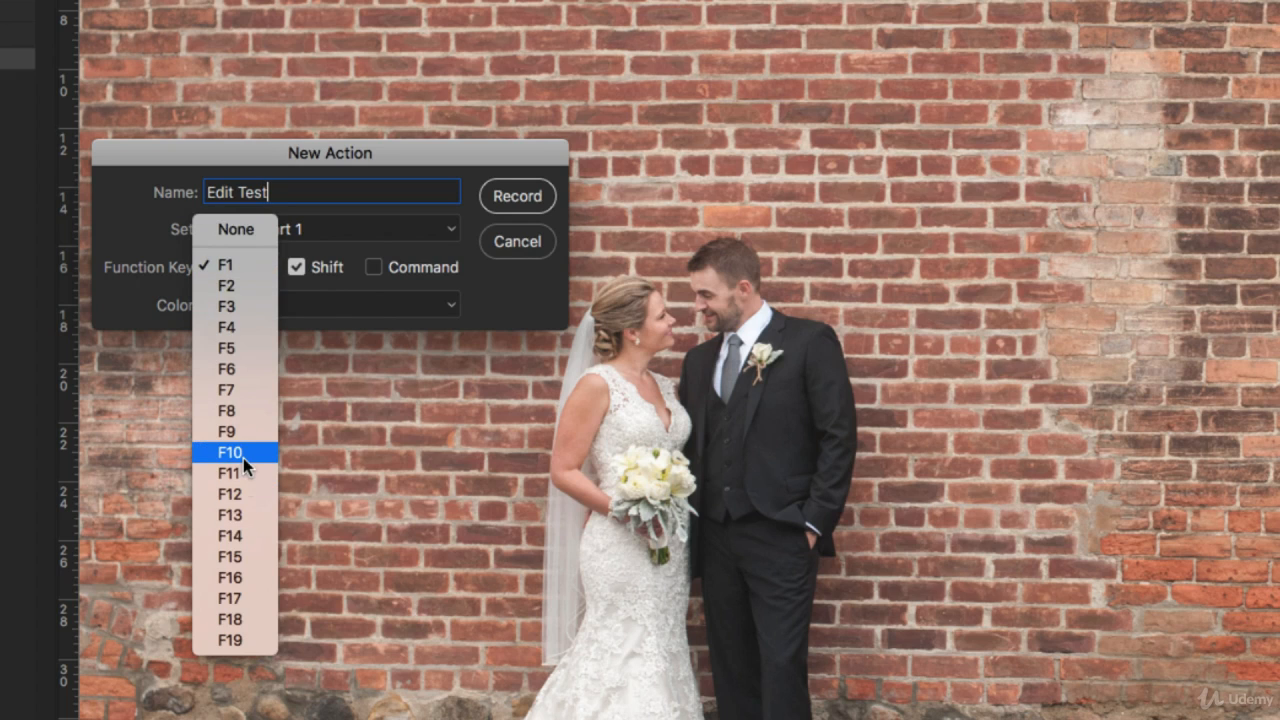
click(249, 557)
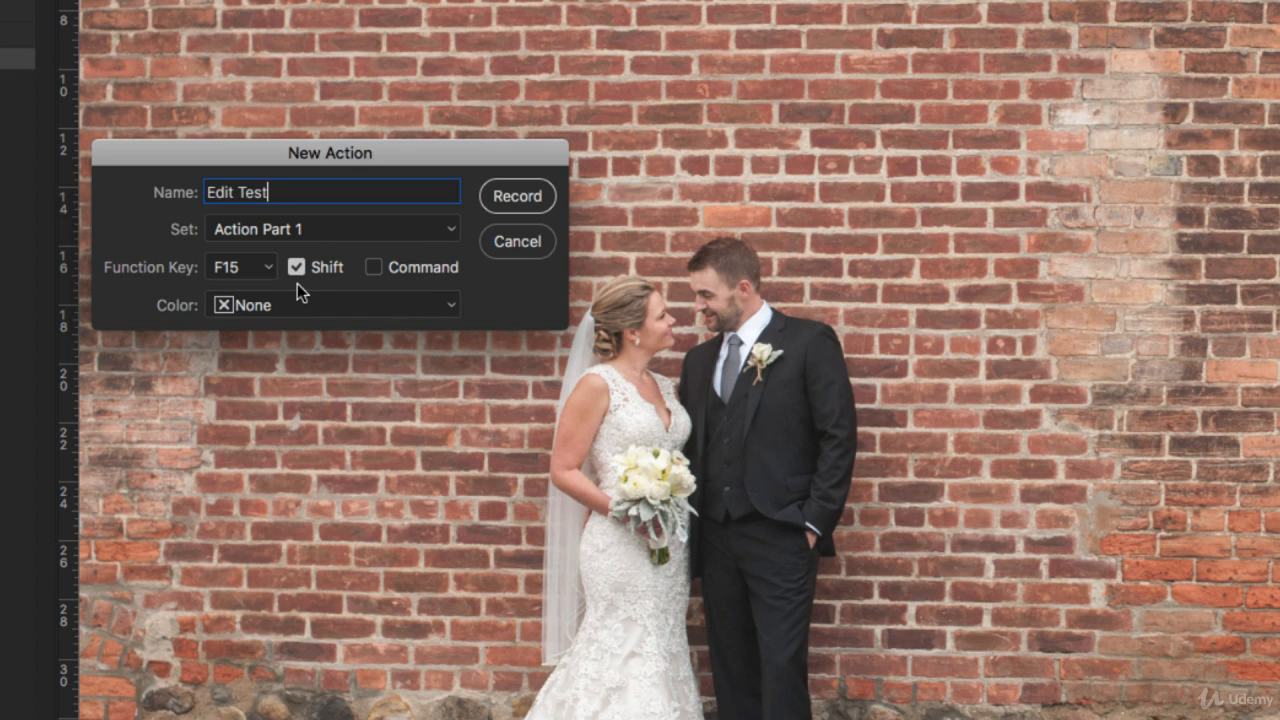
- Try the Shift and Command modifiers with F15 for the action and leave both switched off
click(296, 270)
click(298, 270)
click(370, 270)
click(294, 270)
click(370, 268)
click(271, 265)
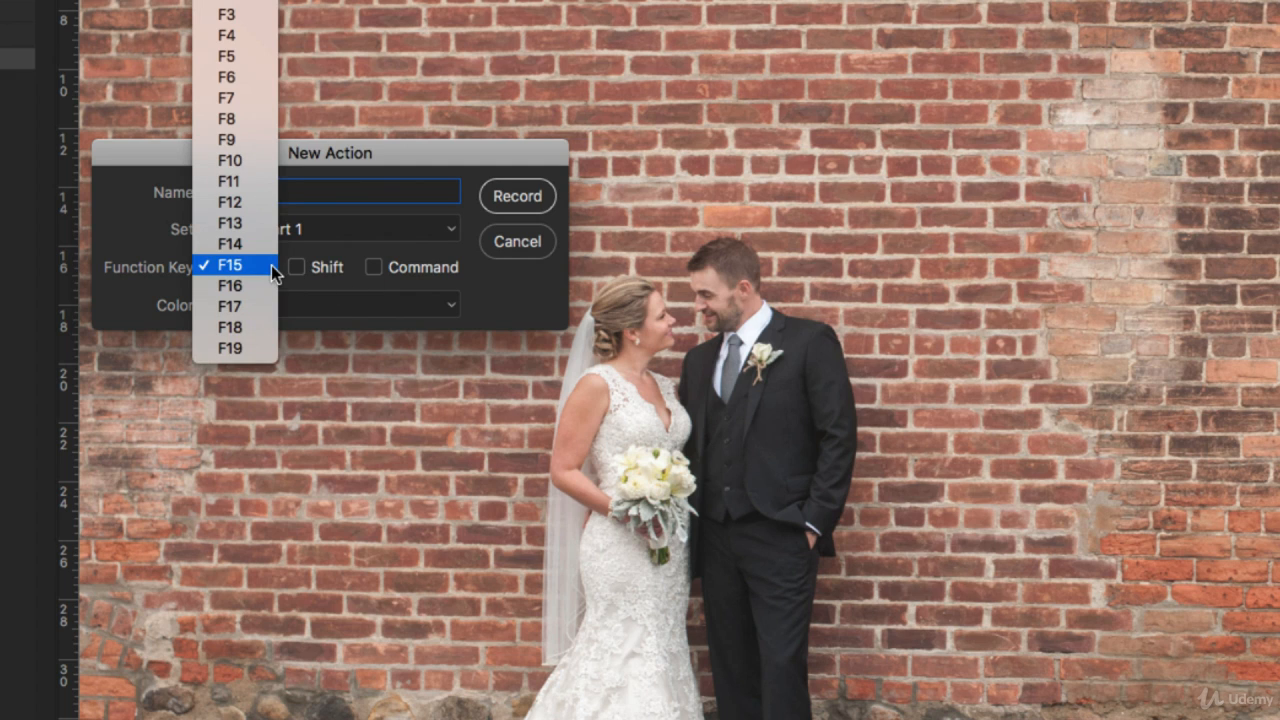
click(319, 280)
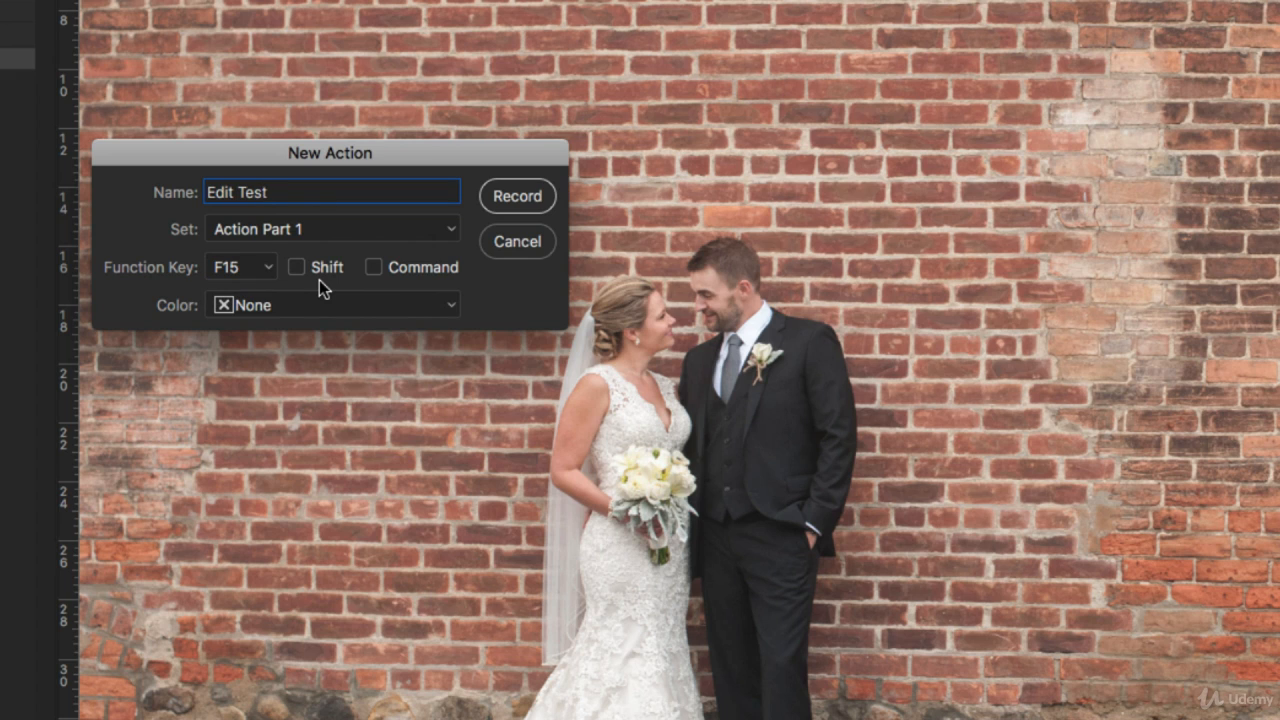
click(317, 277)
click(309, 269)
- Set the Edit Test action's function key to None and its color to Orange
click(286, 303)
click(283, 338)
click(266, 271)
click(235, 160)
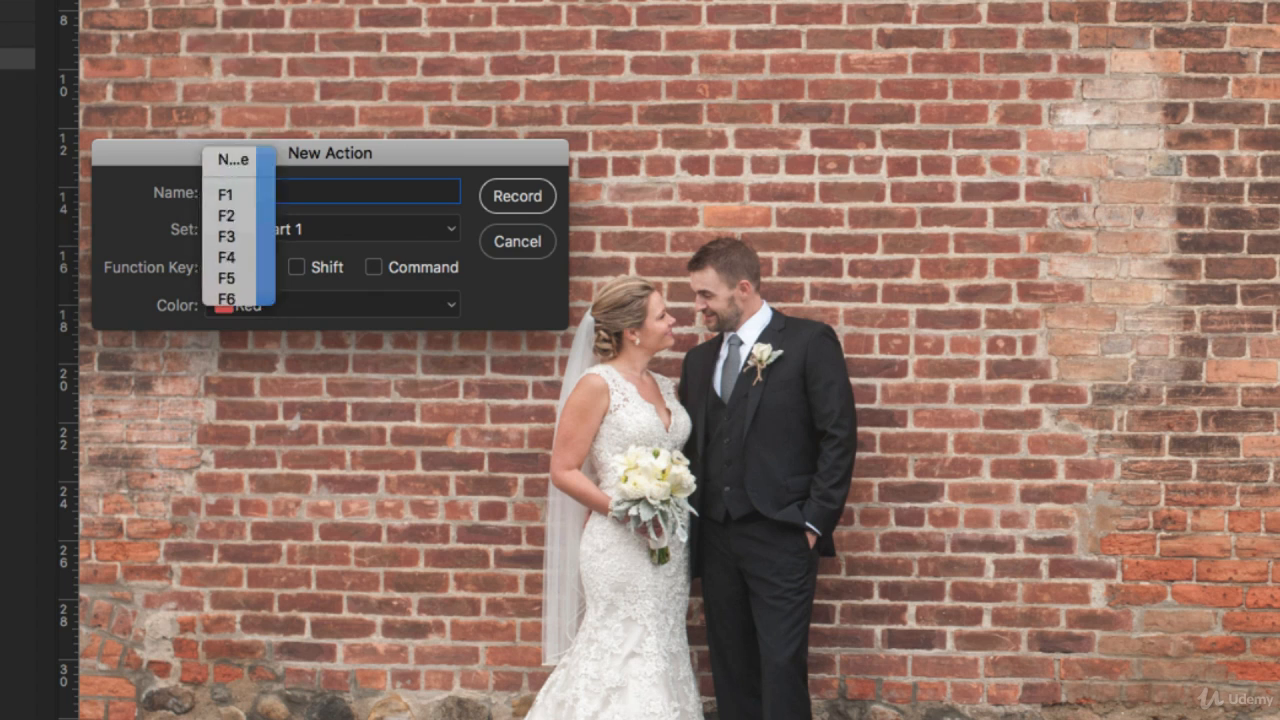
click(303, 296)
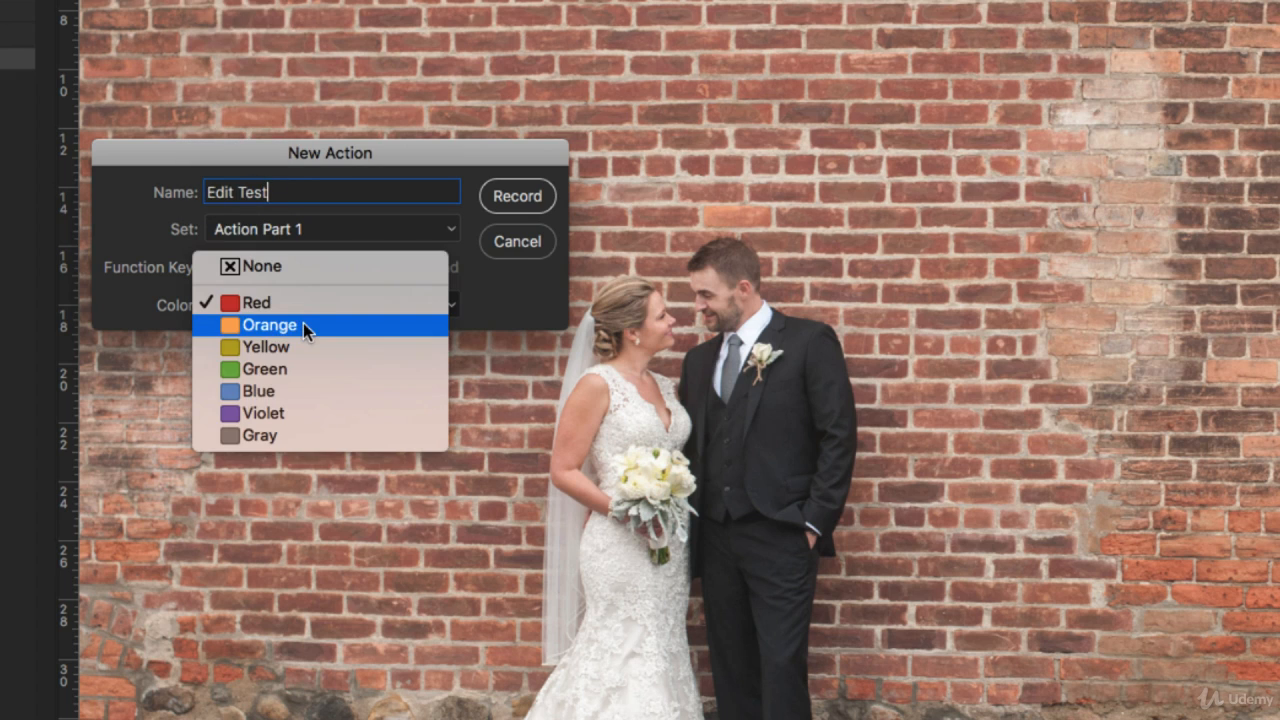
click(301, 325)
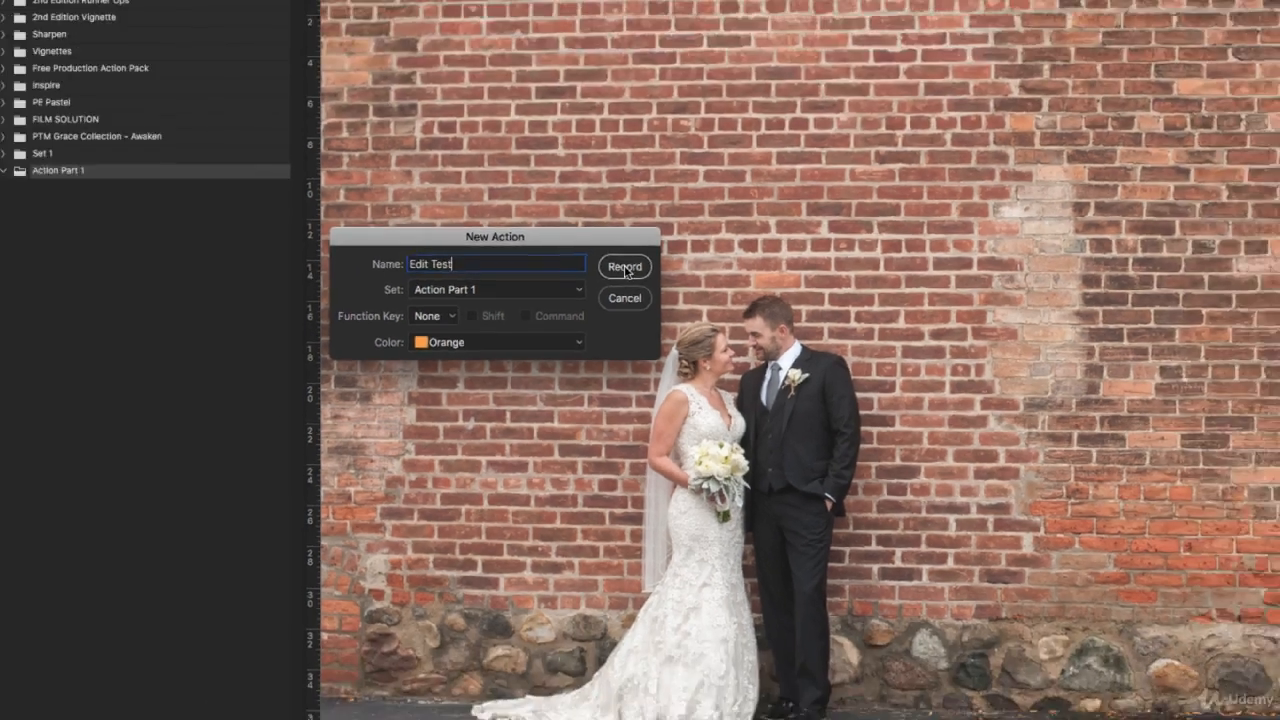
- Start recording the Edit Test action and activate the Move tool
click(517, 196)
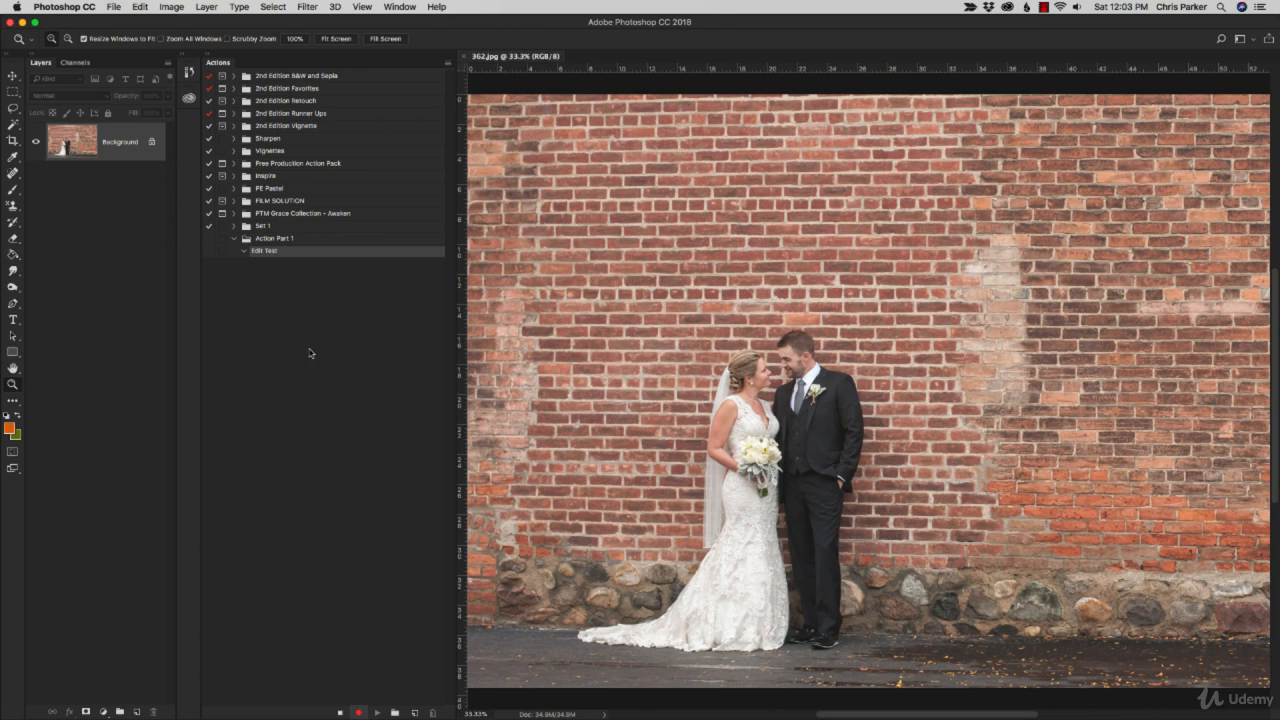
alt+click(555, 455)
key(v)
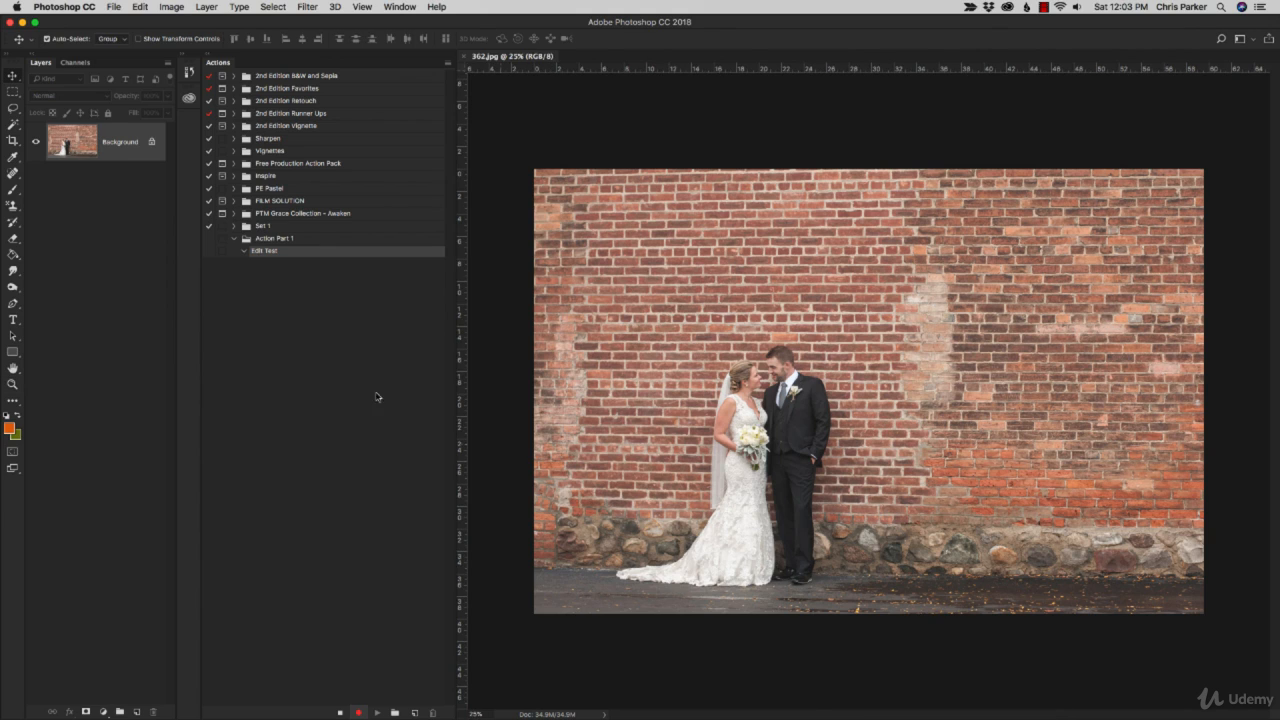
- Add a Curves adjustment layer above the Background with the default name, Normal mode and 100% opacity
click(208, 8)
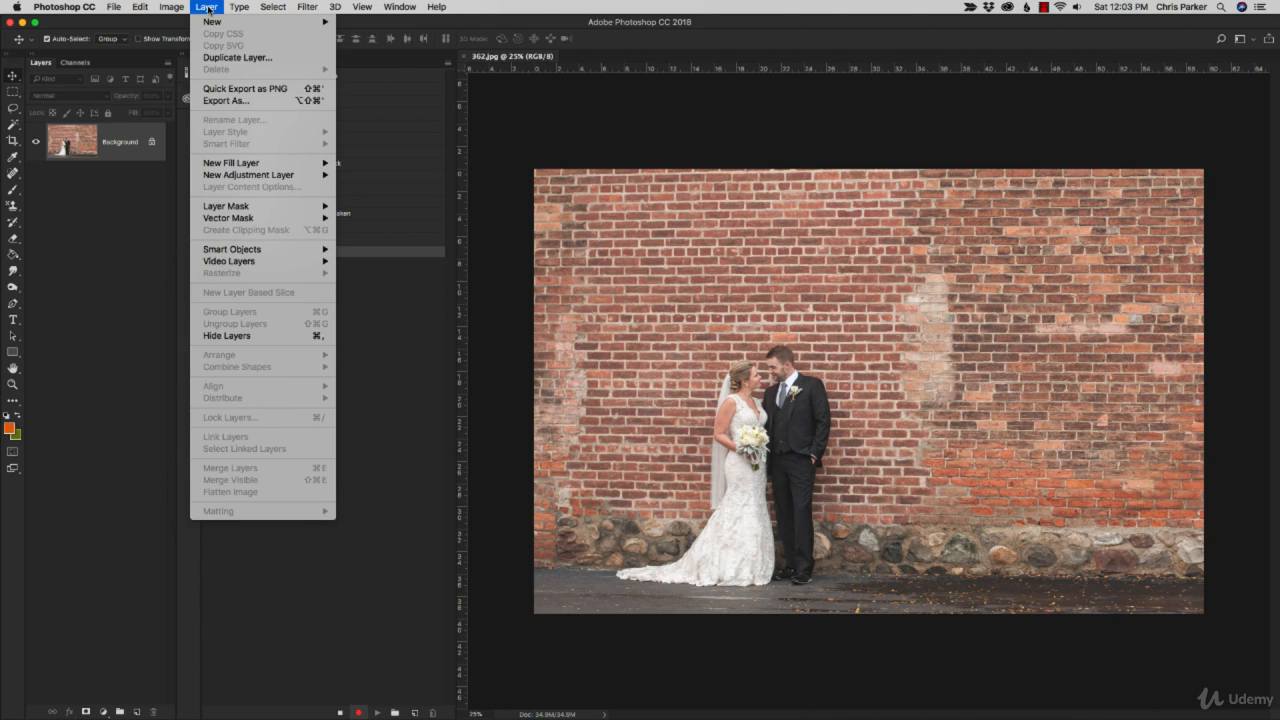
mouse_move(310, 180)
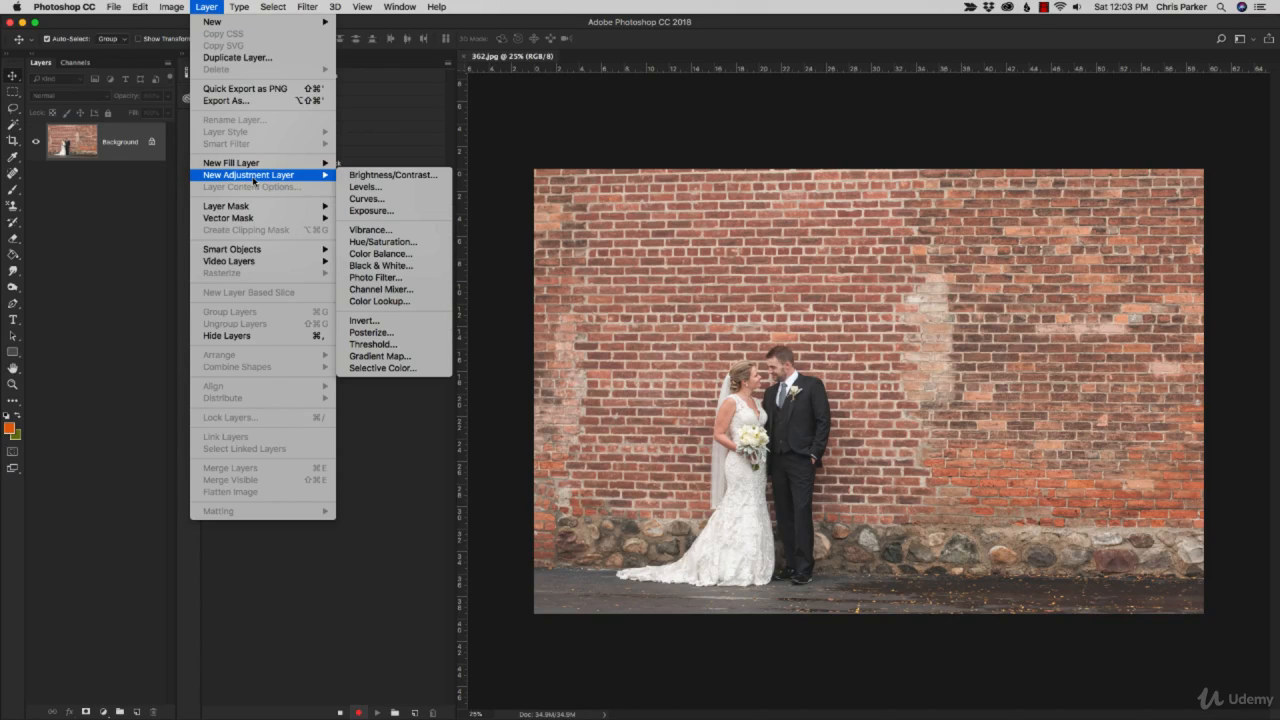
click(363, 199)
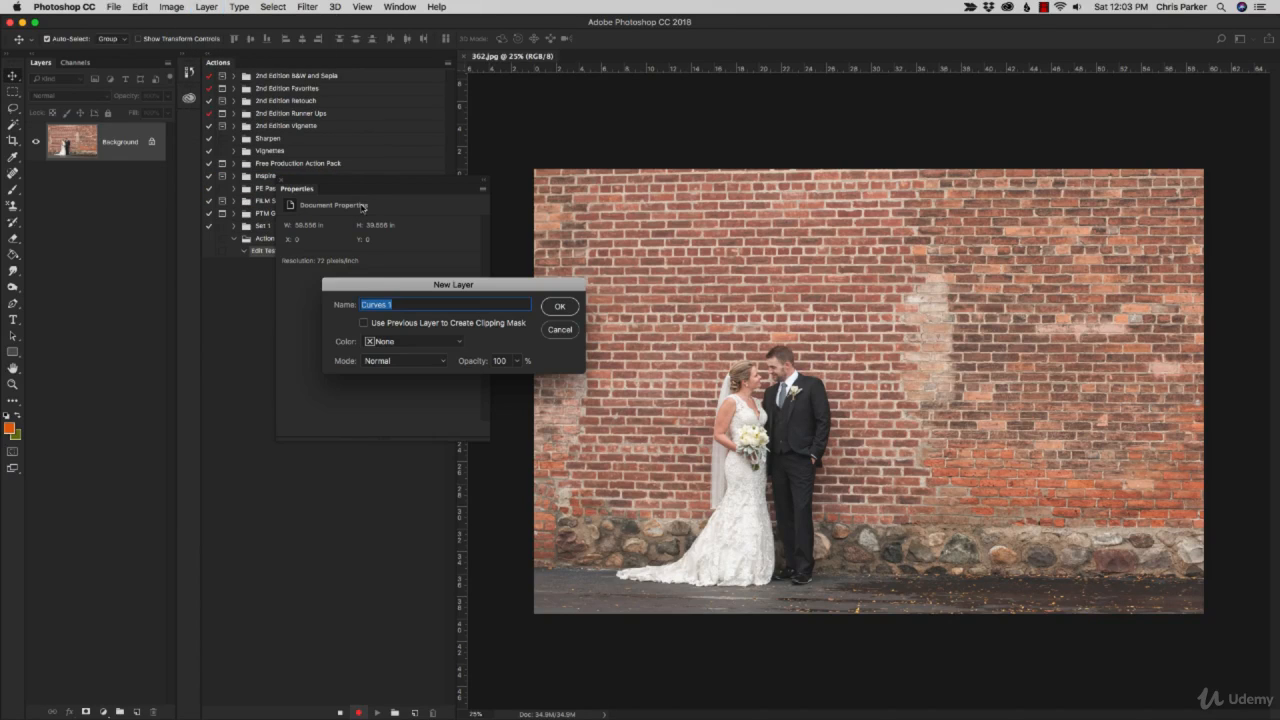
click(552, 310)
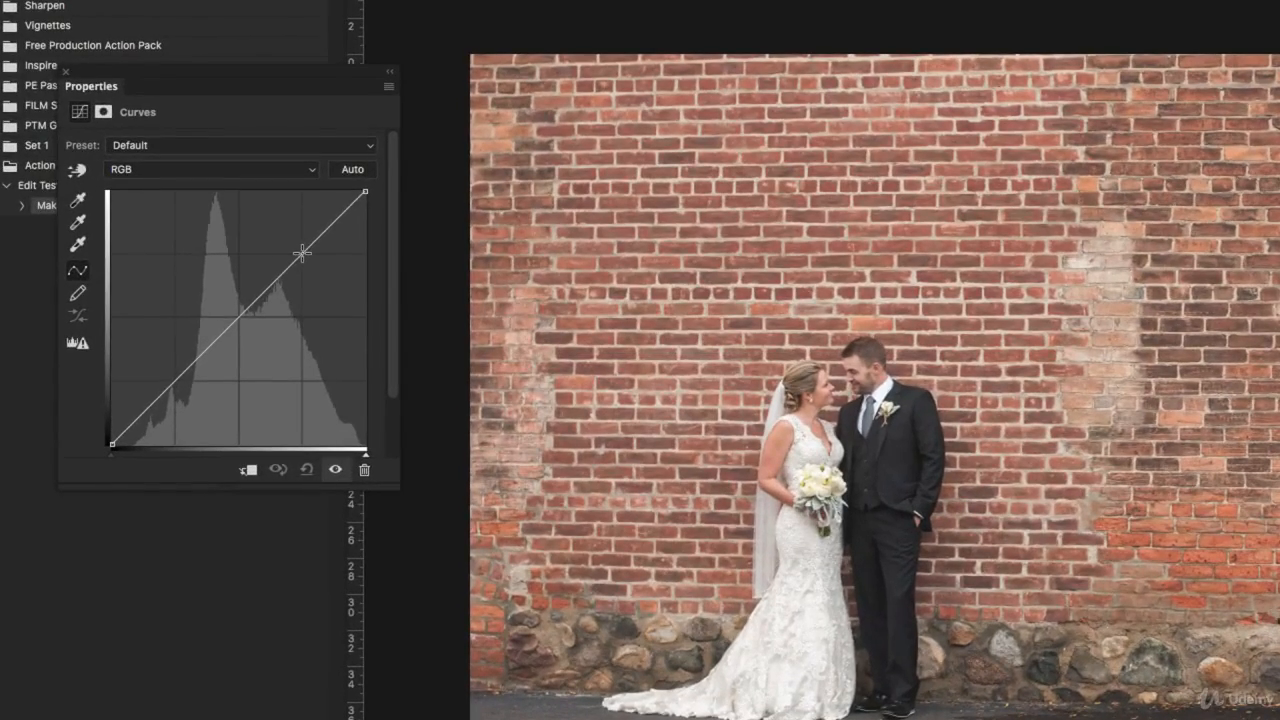
- Shape the RGB curve into a gentle S by slightly raising the highlights and lowering the shadows
click(429, 294)
drag(302, 253, 302, 248)
drag(175, 380, 176, 392)
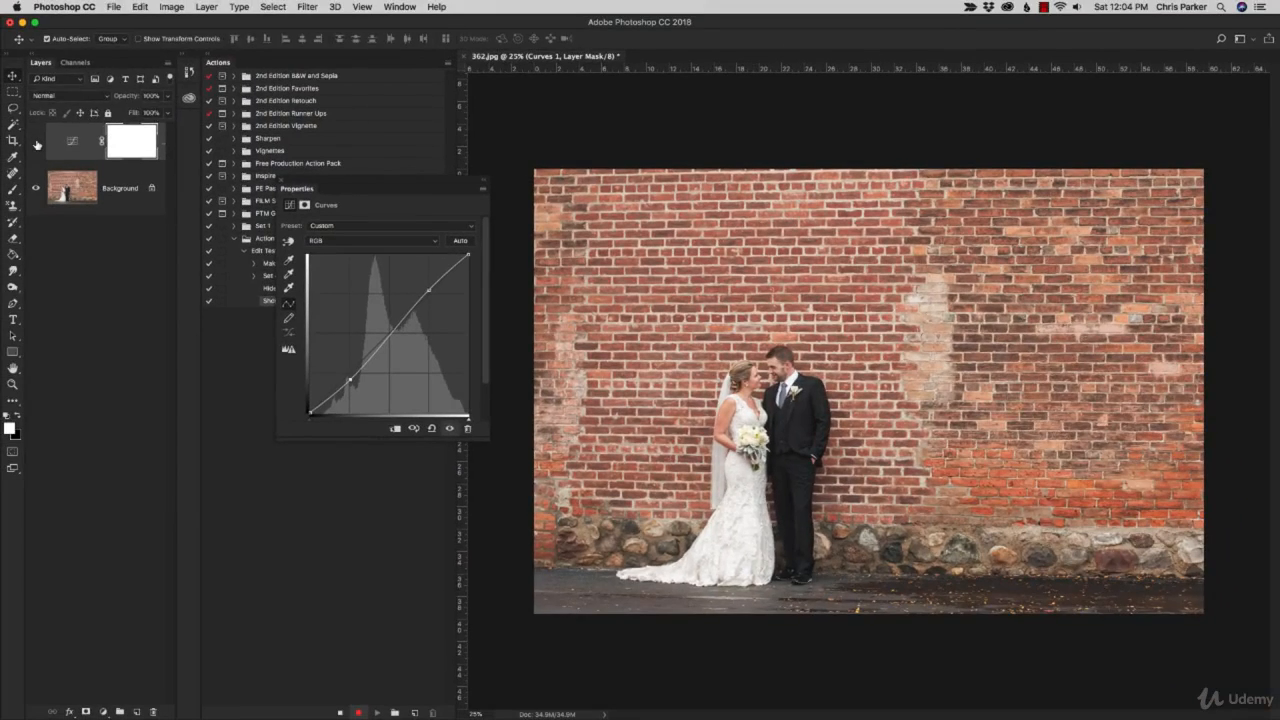
- Toggle the Curves adjustment layer's visibility repeatedly to compare the photo before and after the contrast change
click(36, 143)
click(36, 143)
click(36, 143)
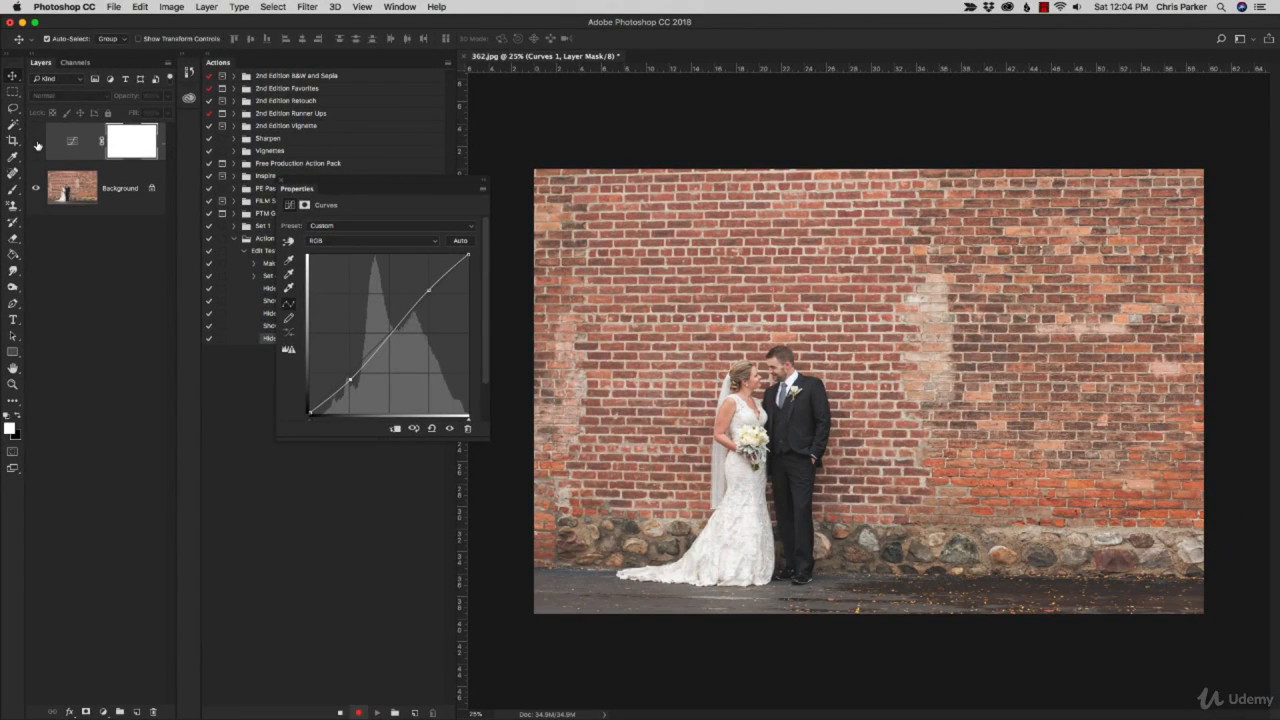
click(36, 143)
click(36, 143)
click(36, 143)
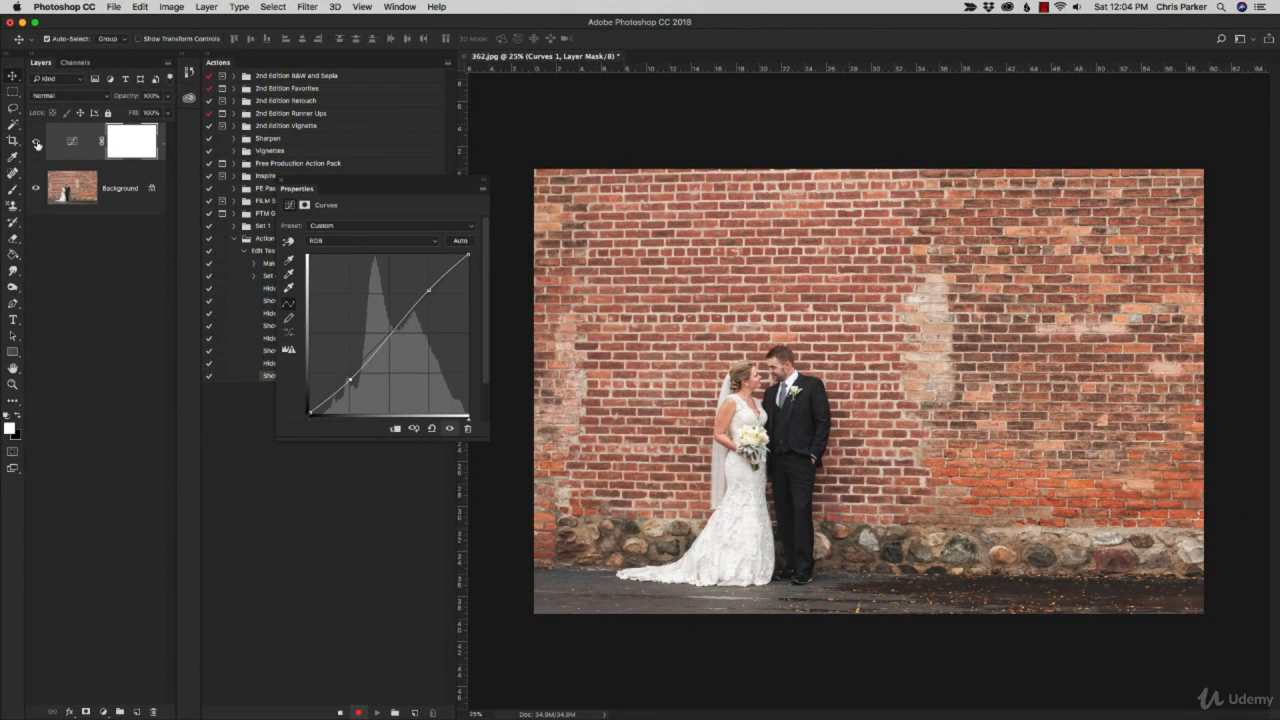
click(36, 143)
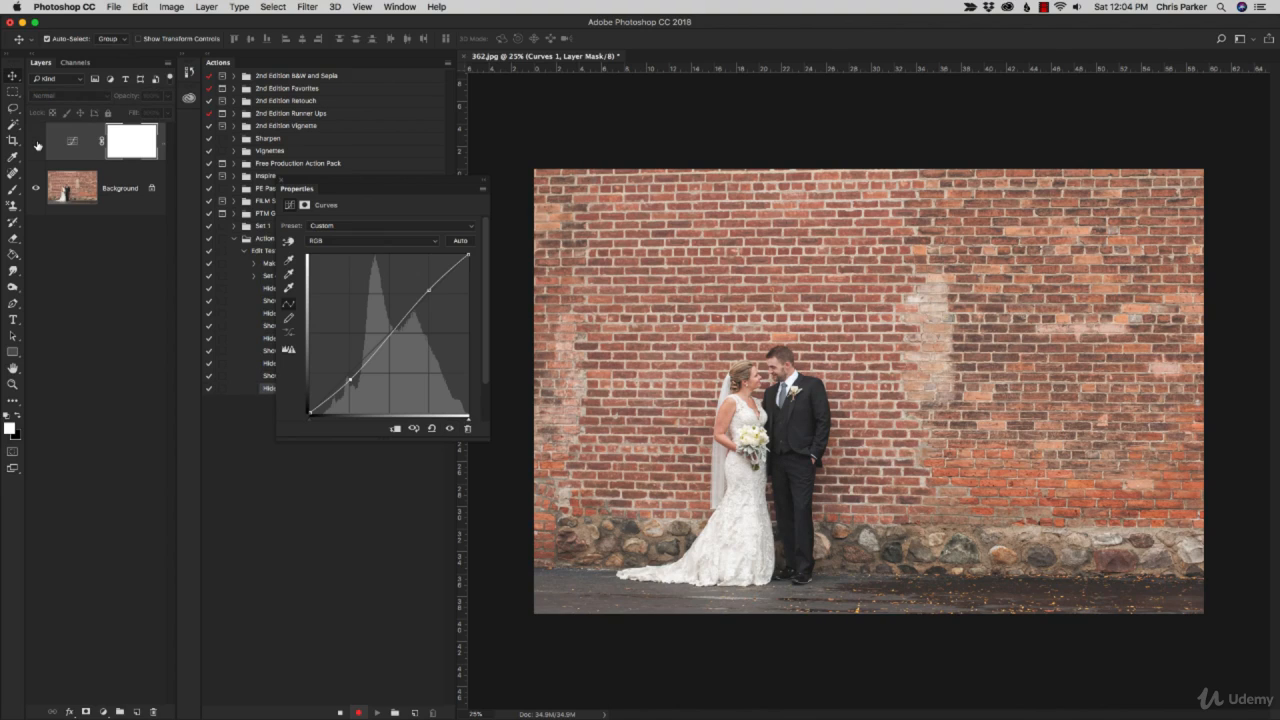
click(36, 143)
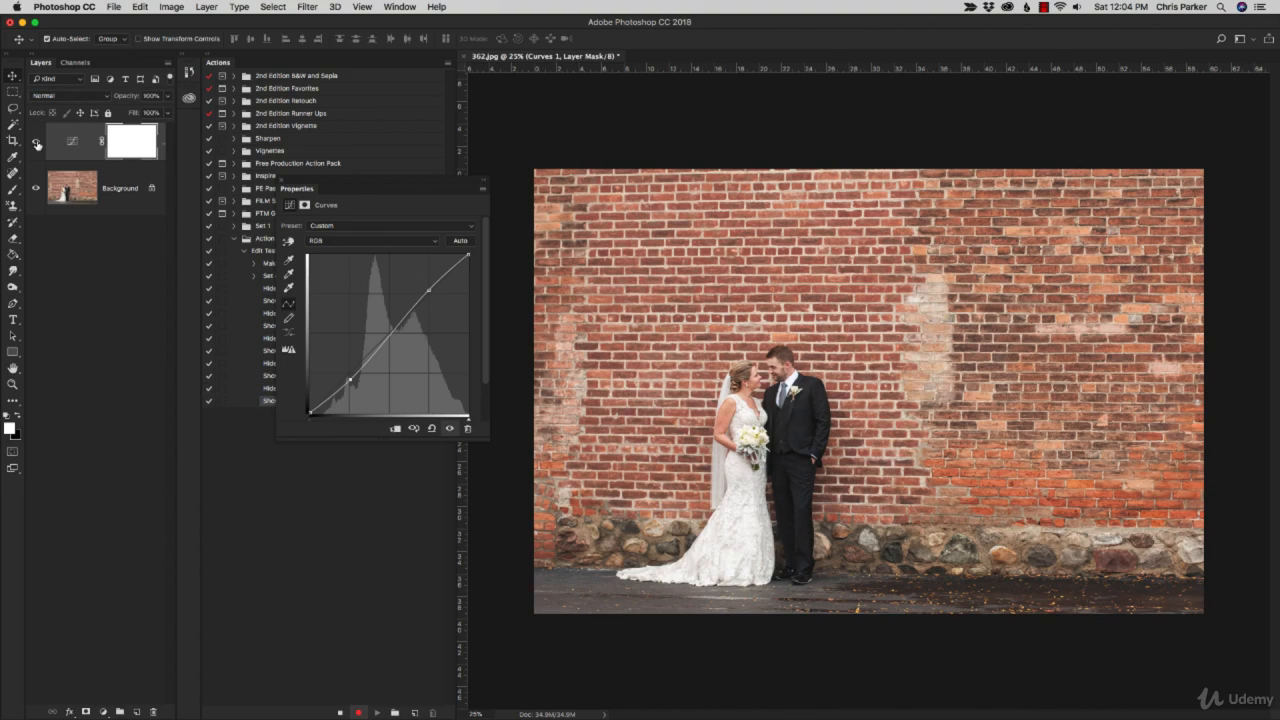
click(36, 143)
click(36, 143)
click(36, 143)
click(36, 143)
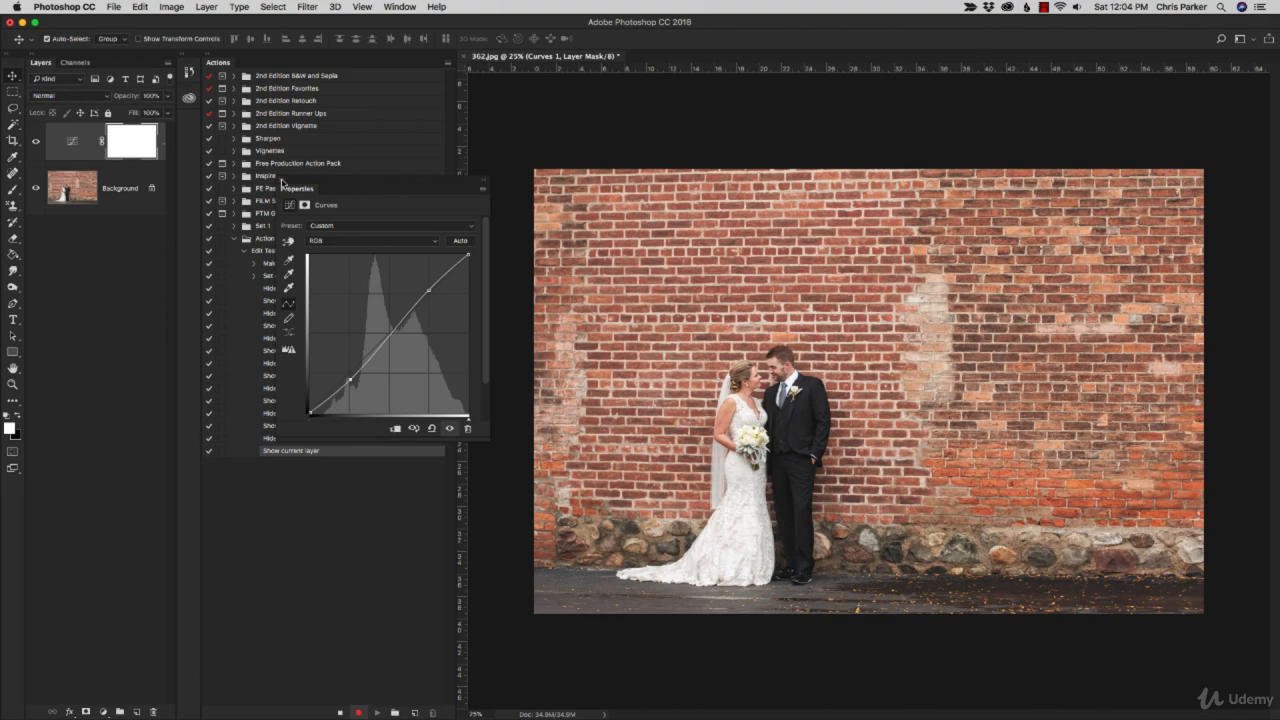
- Close the Curves properties and stop recording the Edit Test action
click(281, 184)
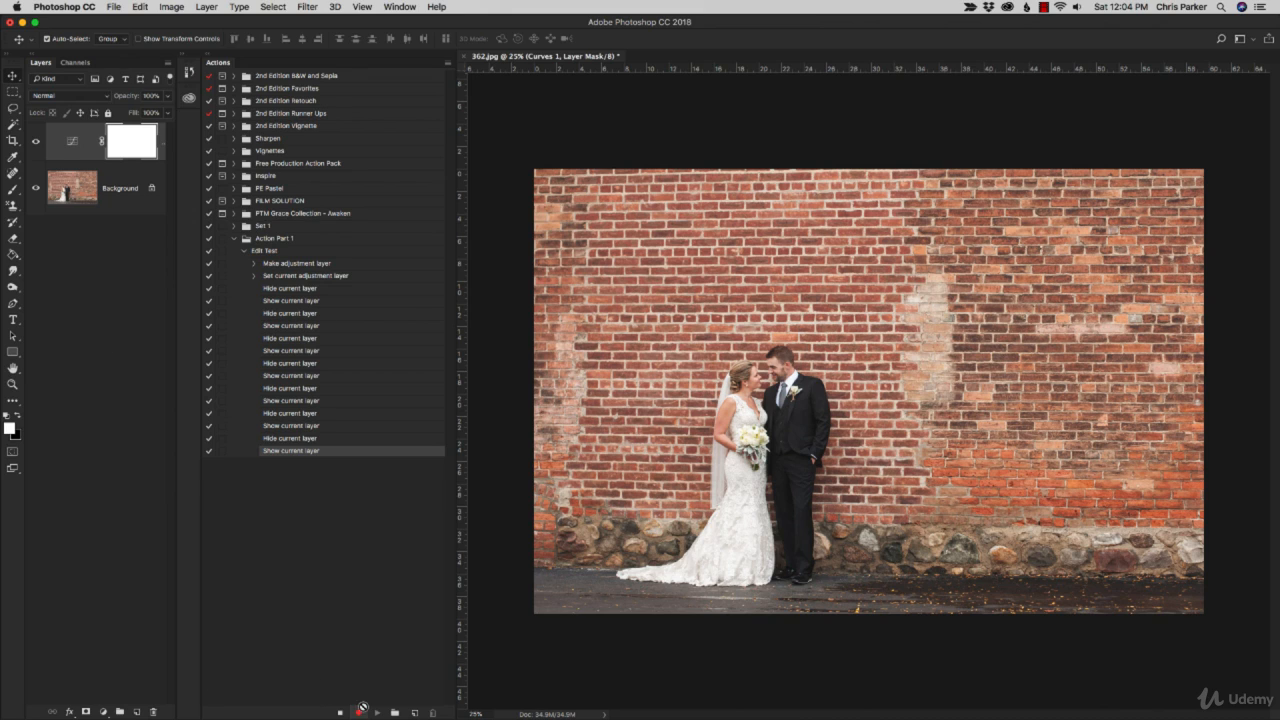
click(361, 713)
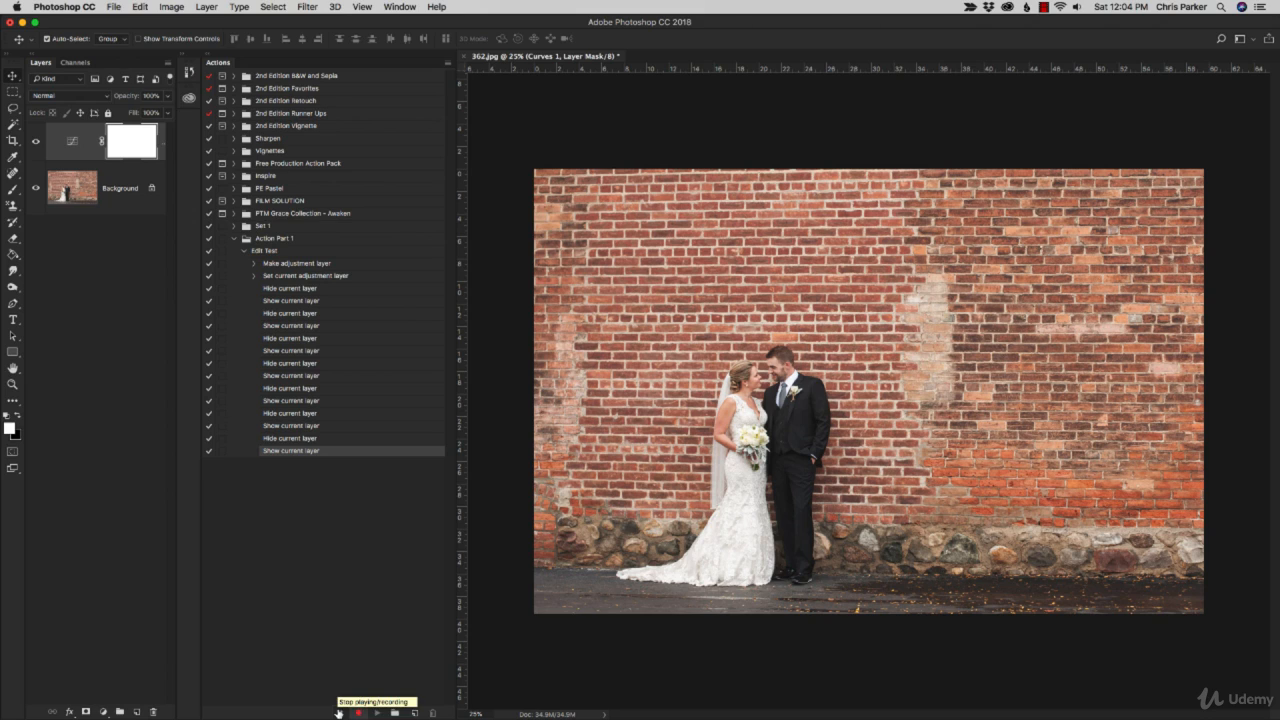
click(338, 713)
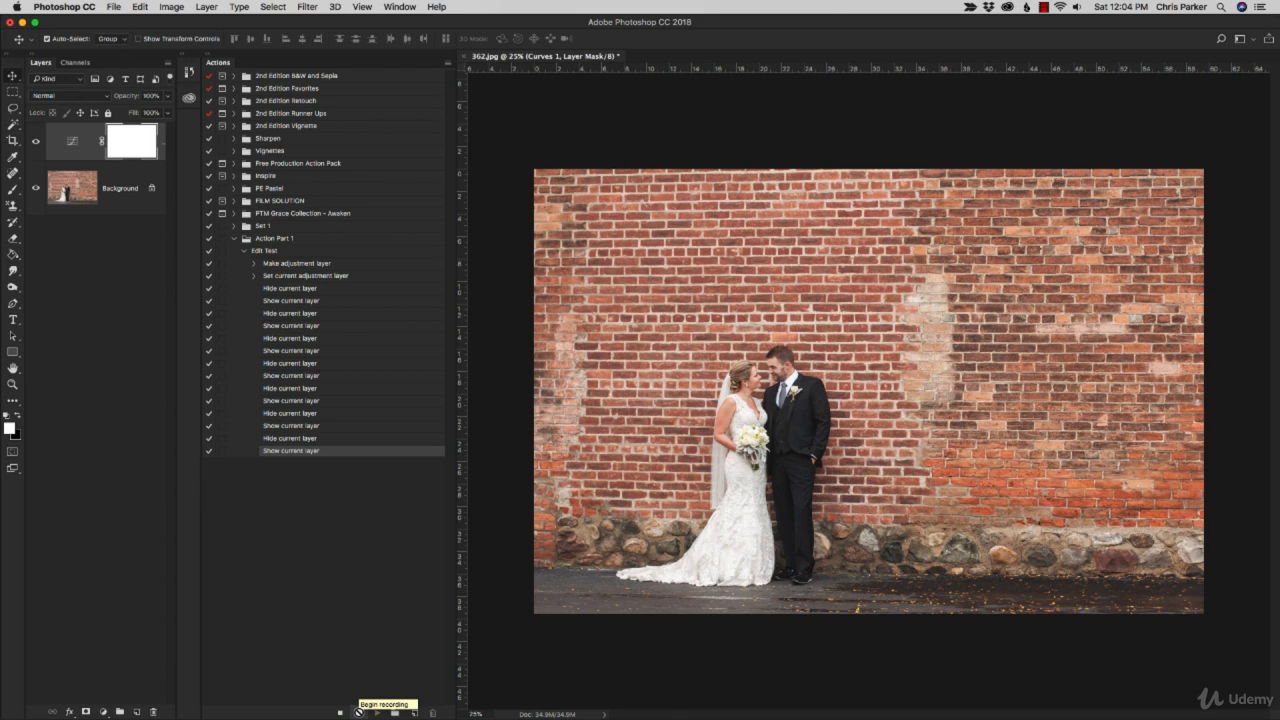
click(359, 712)
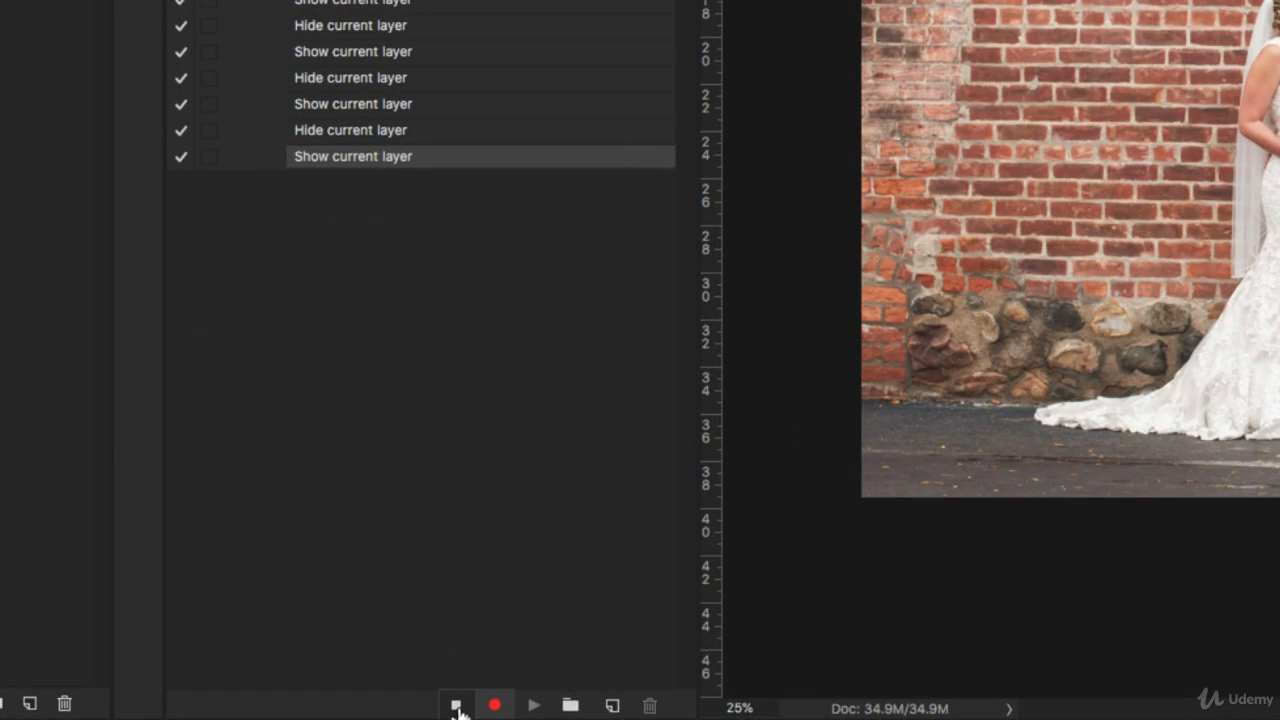
click(455, 708)
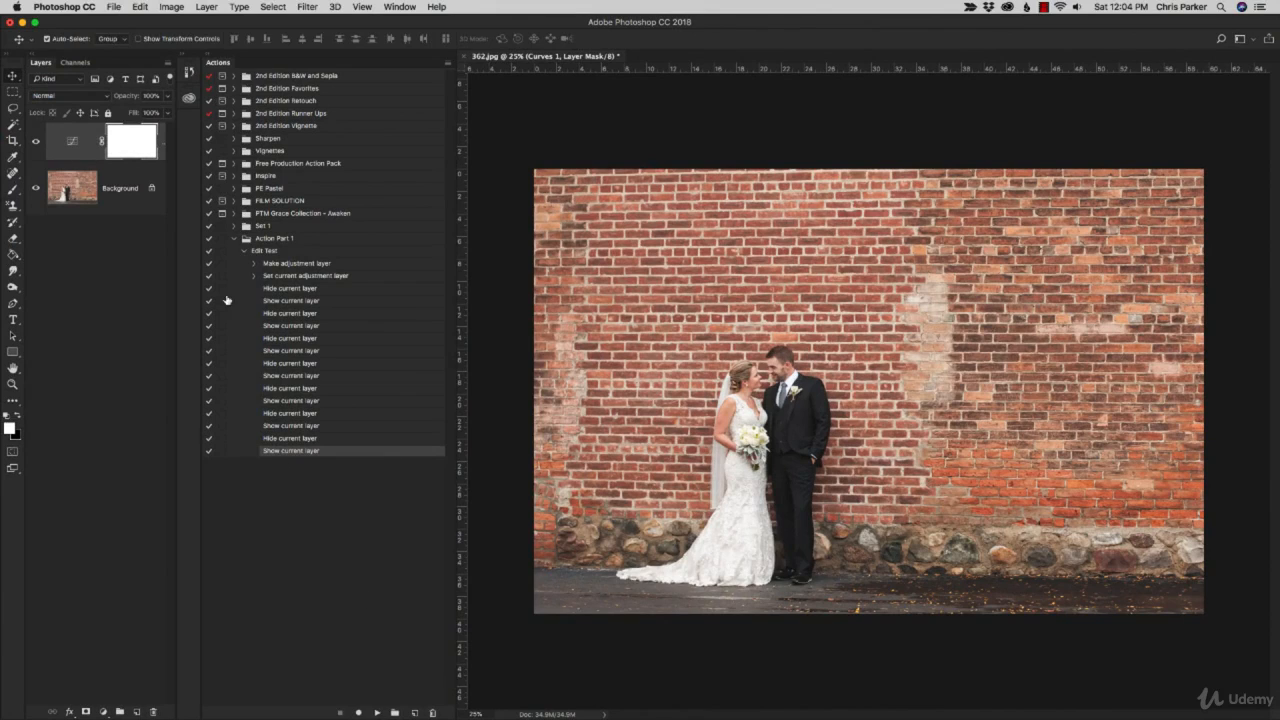
- Examine the steps recorded in Edit Test and expand the details of its Make adjustment layer step
click(245, 251)
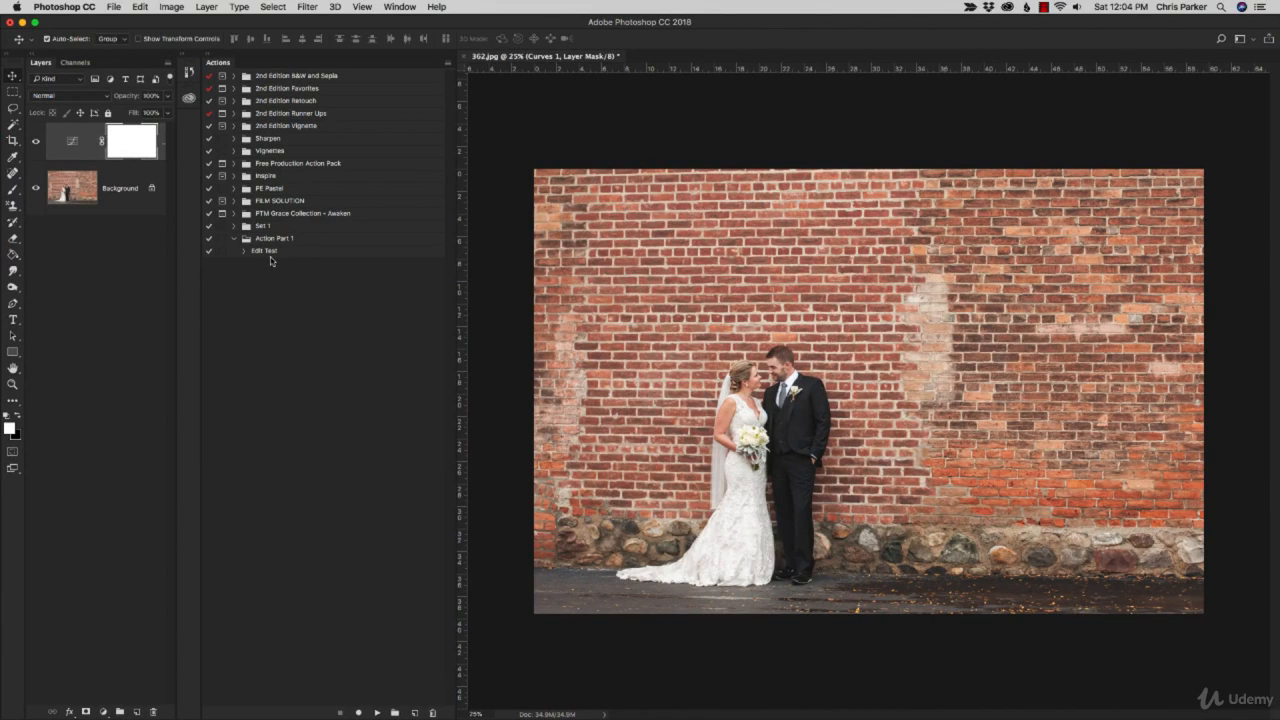
click(245, 253)
click(244, 254)
click(244, 253)
click(272, 265)
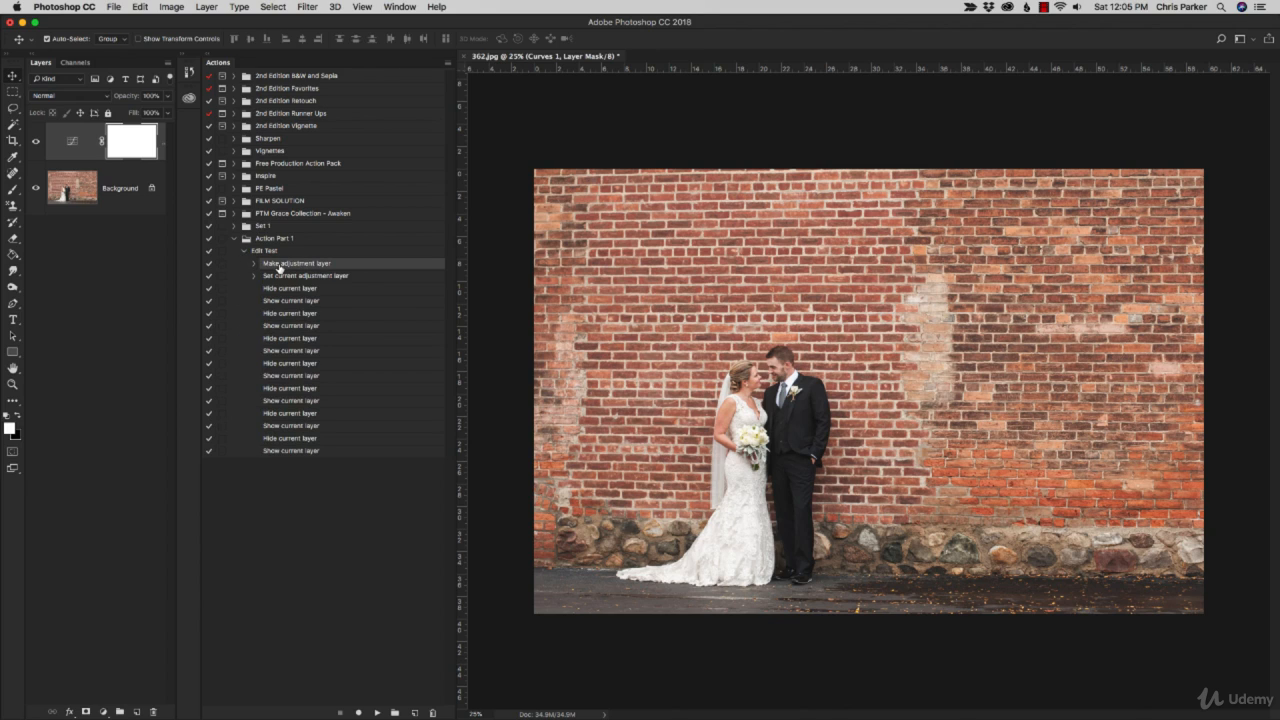
click(254, 264)
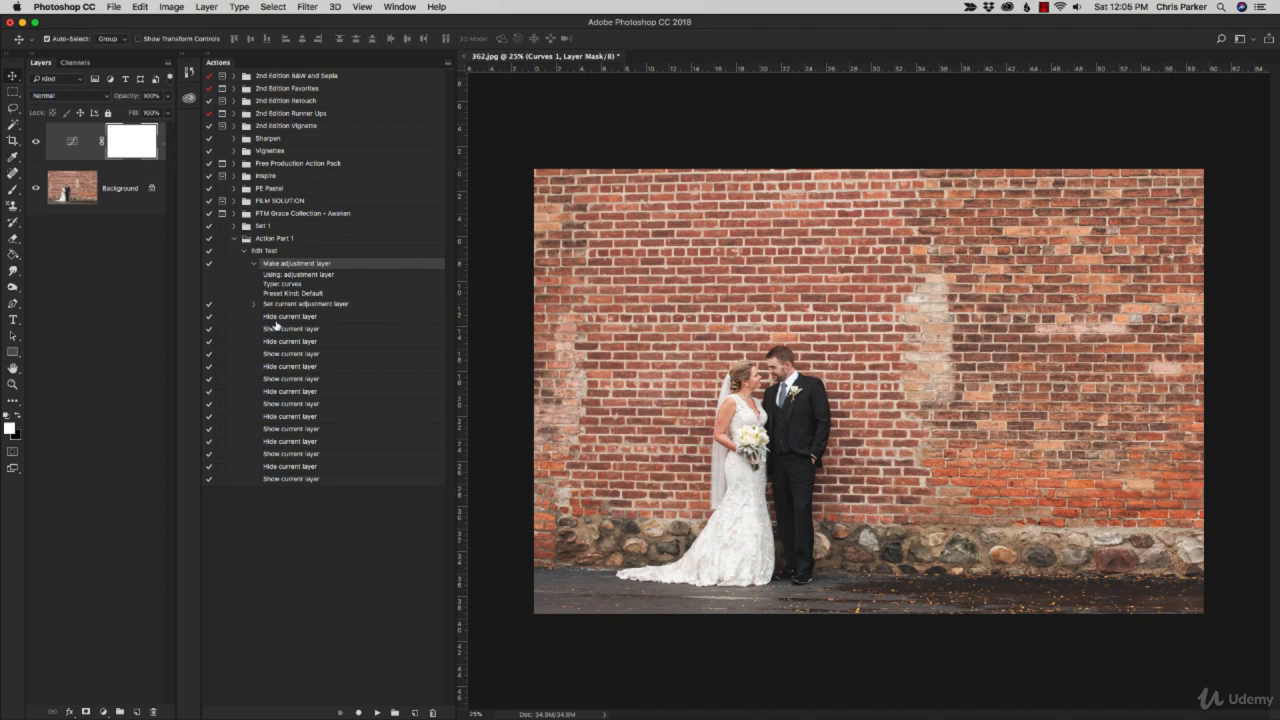
- Switch the Background and Curves layers off and on to review what the recorded hide and show steps do
click(35, 189)
click(35, 189)
click(36, 142)
click(36, 142)
click(36, 142)
click(36, 142)
- Delete the repeated Hide current layer and Show current layer steps from Edit Test, keeping only the first pair
click(313, 317)
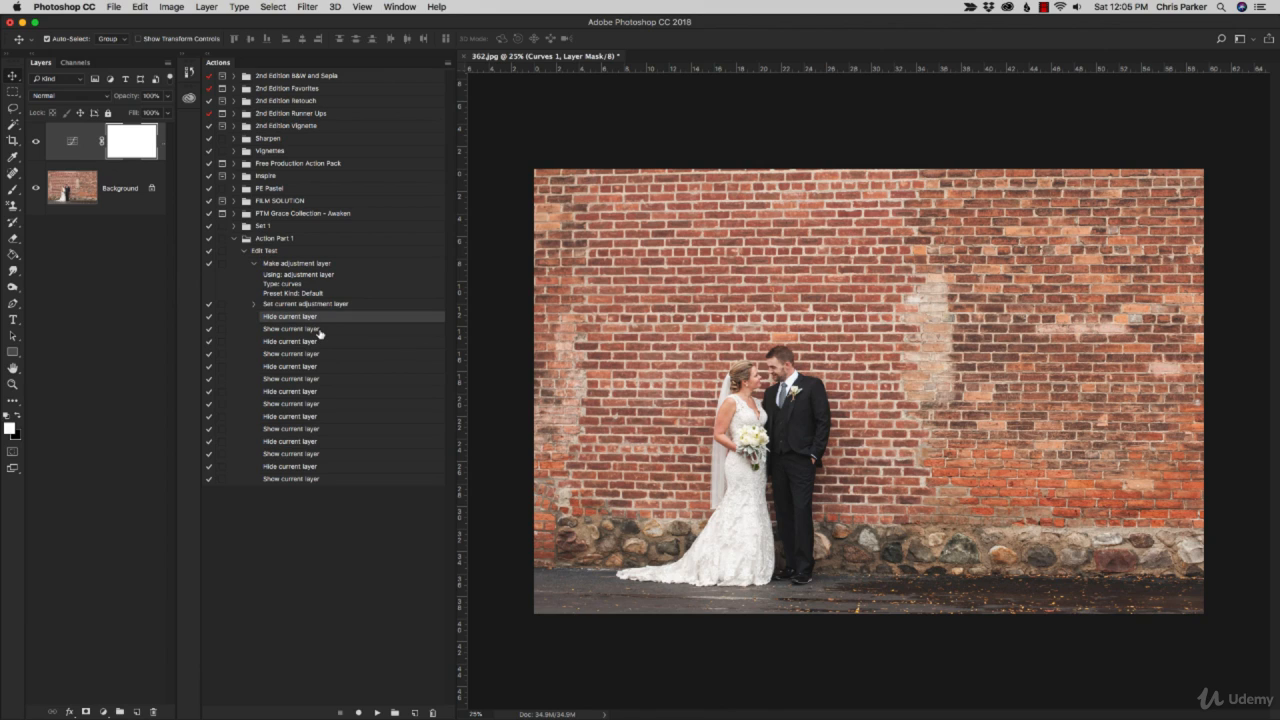
shift+click(320, 331)
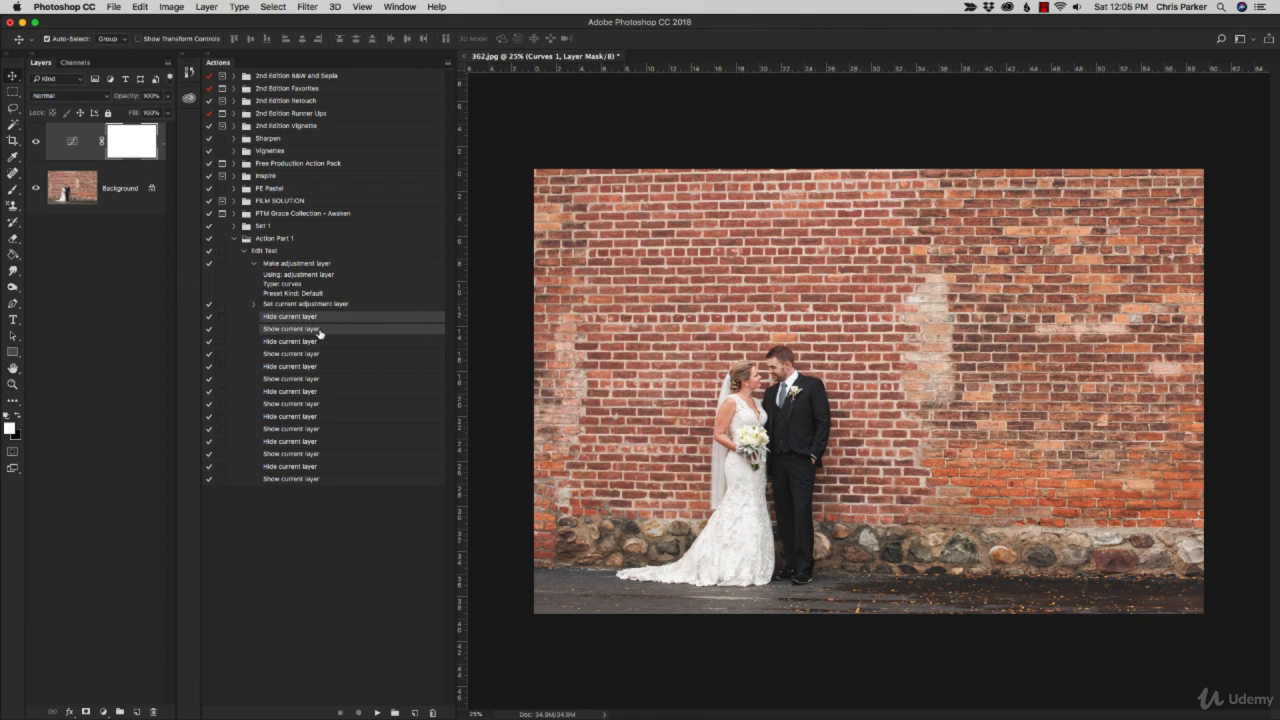
click(323, 342)
shift+click(346, 480)
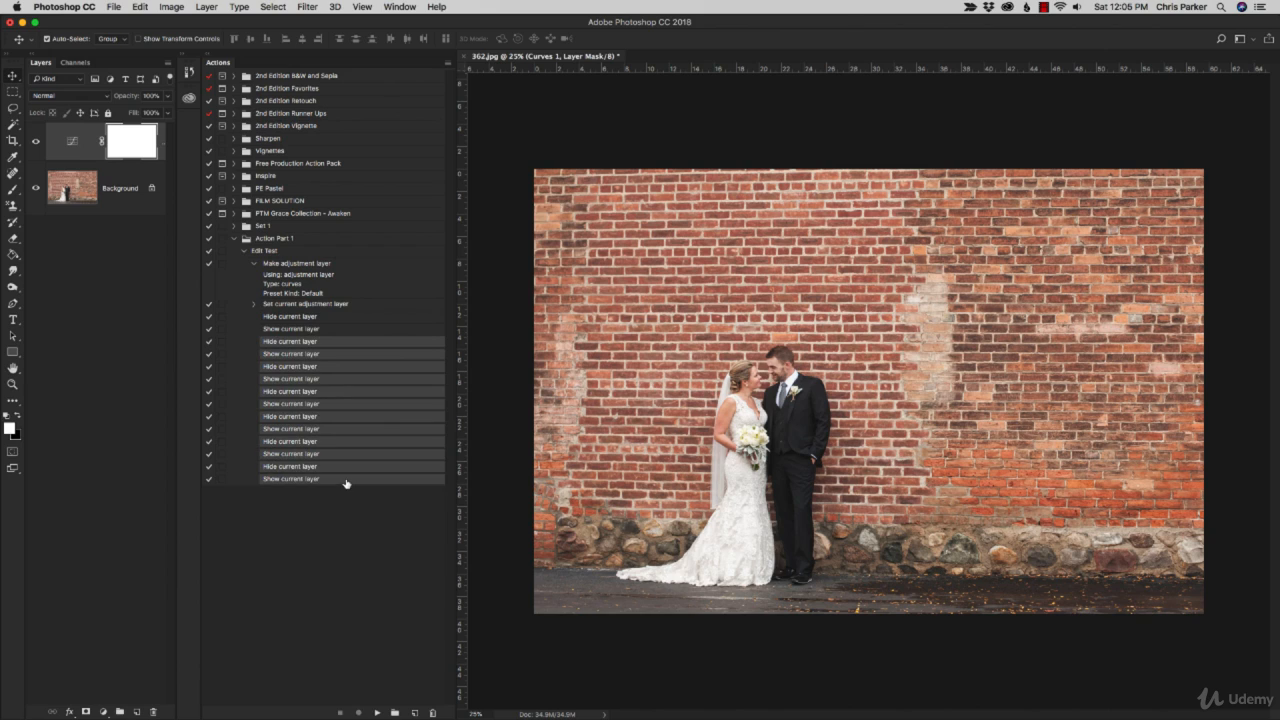
click(433, 713)
click(724, 245)
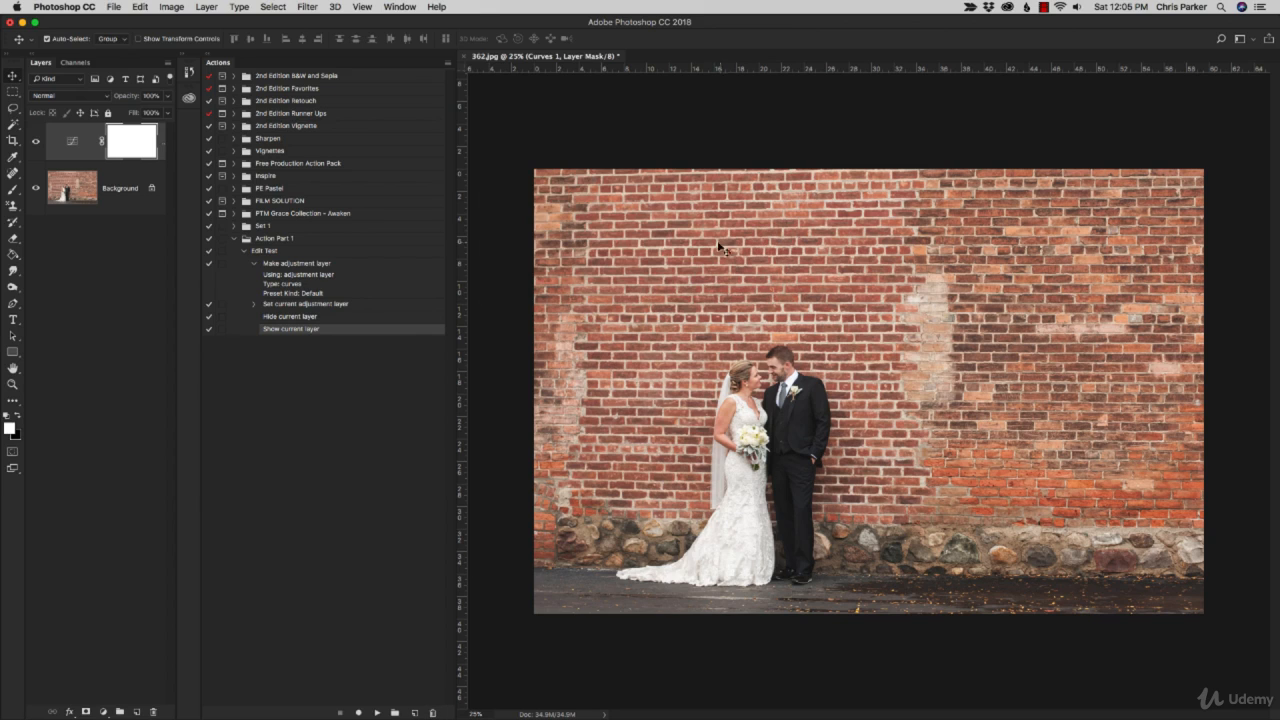
- Try removing the remaining Hide current layer and Show current layer steps, and undo the deletion
shift+click(343, 317)
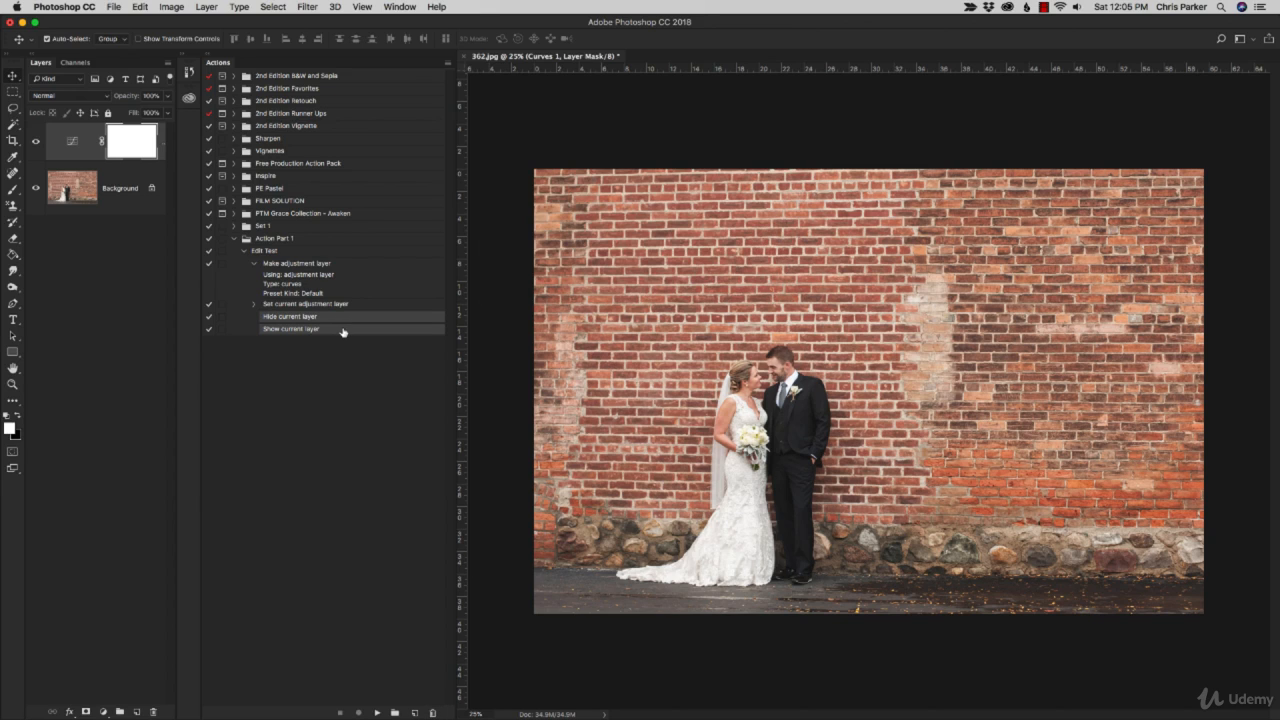
drag(343, 330, 433, 712)
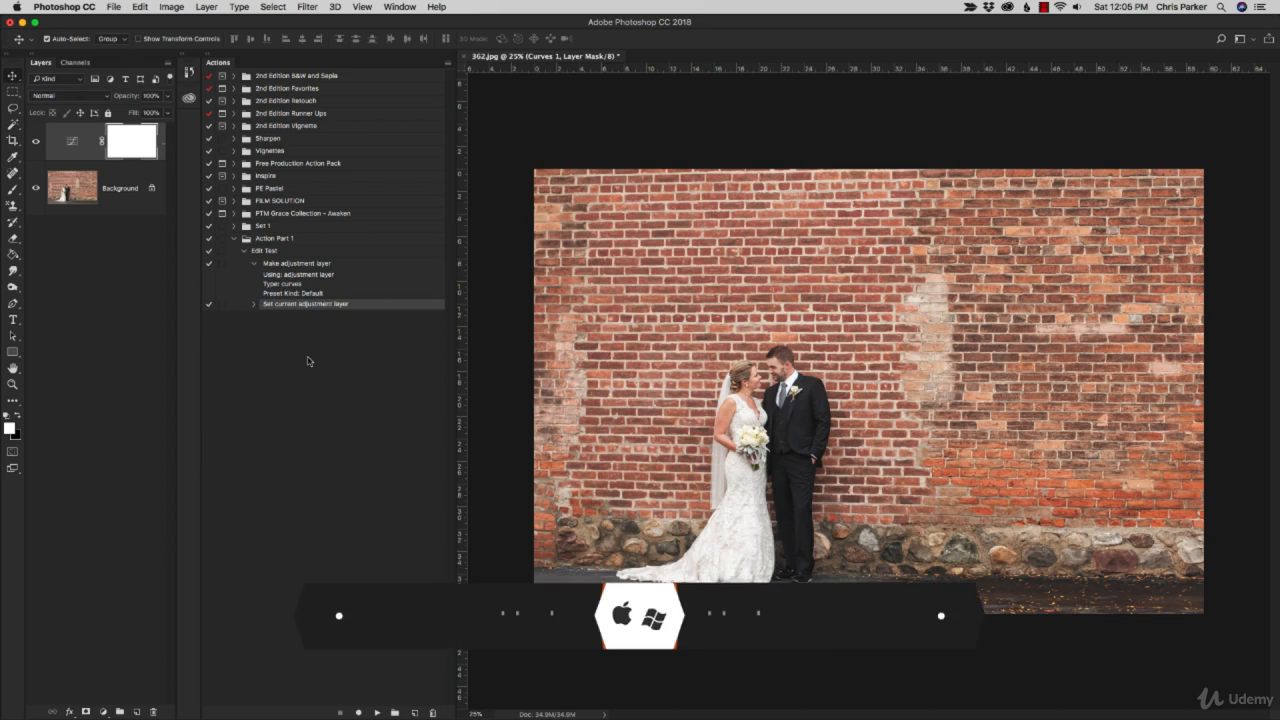
key(super+z)
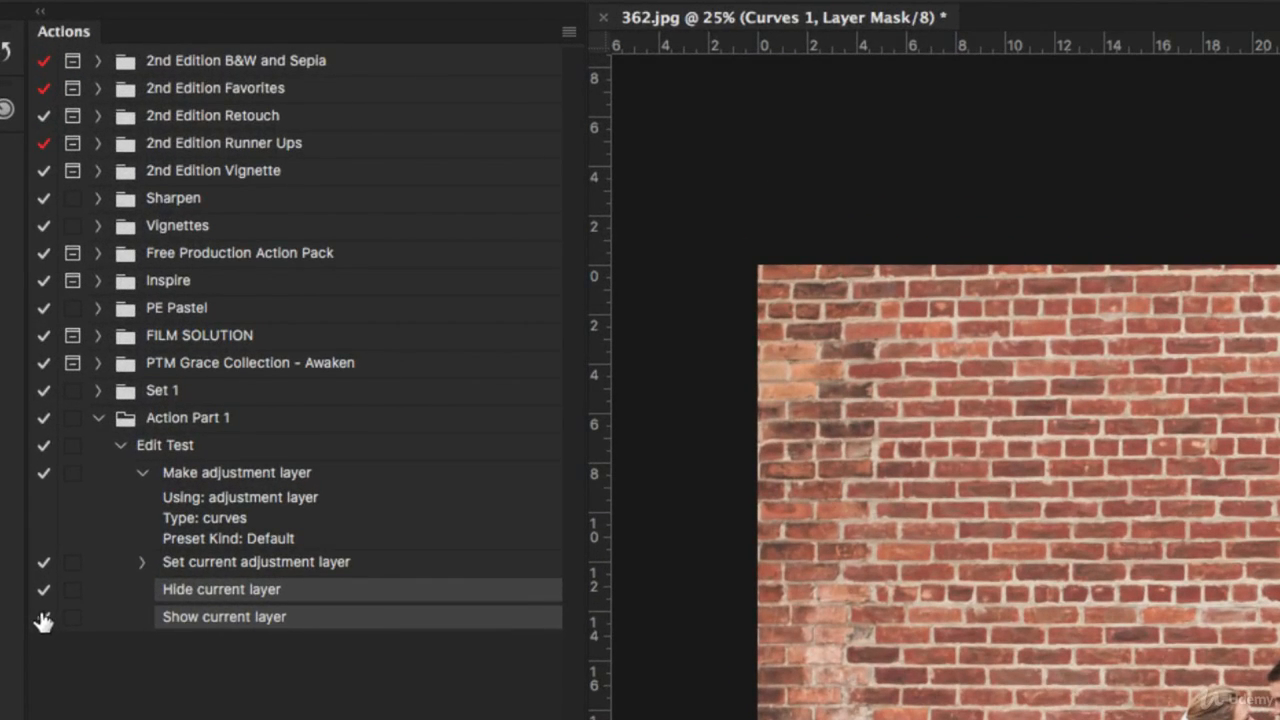
- Try excluding the Hide current layer and Show current layer steps from playback and include both again
click(208, 329)
click(43, 590)
click(43, 590)
click(43, 617)
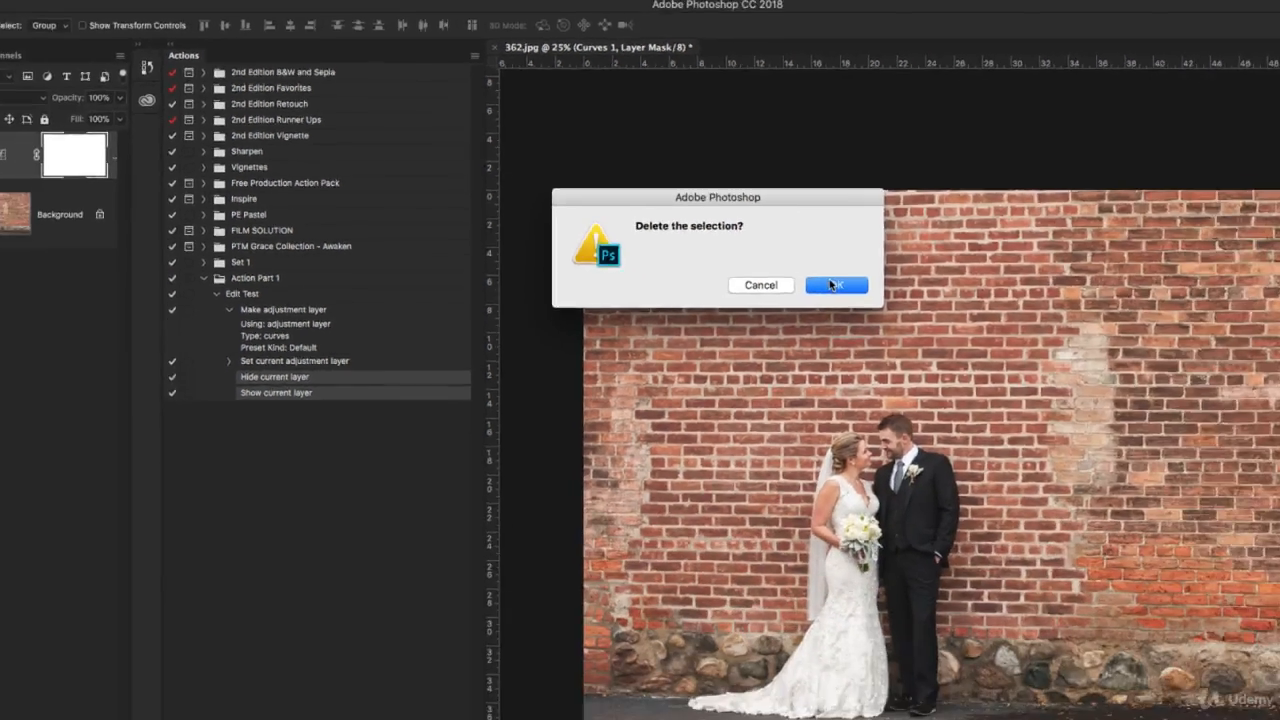
- Delete the selected Hide current layer and Show current layer steps and collapse the Edit Test action
key(Return)
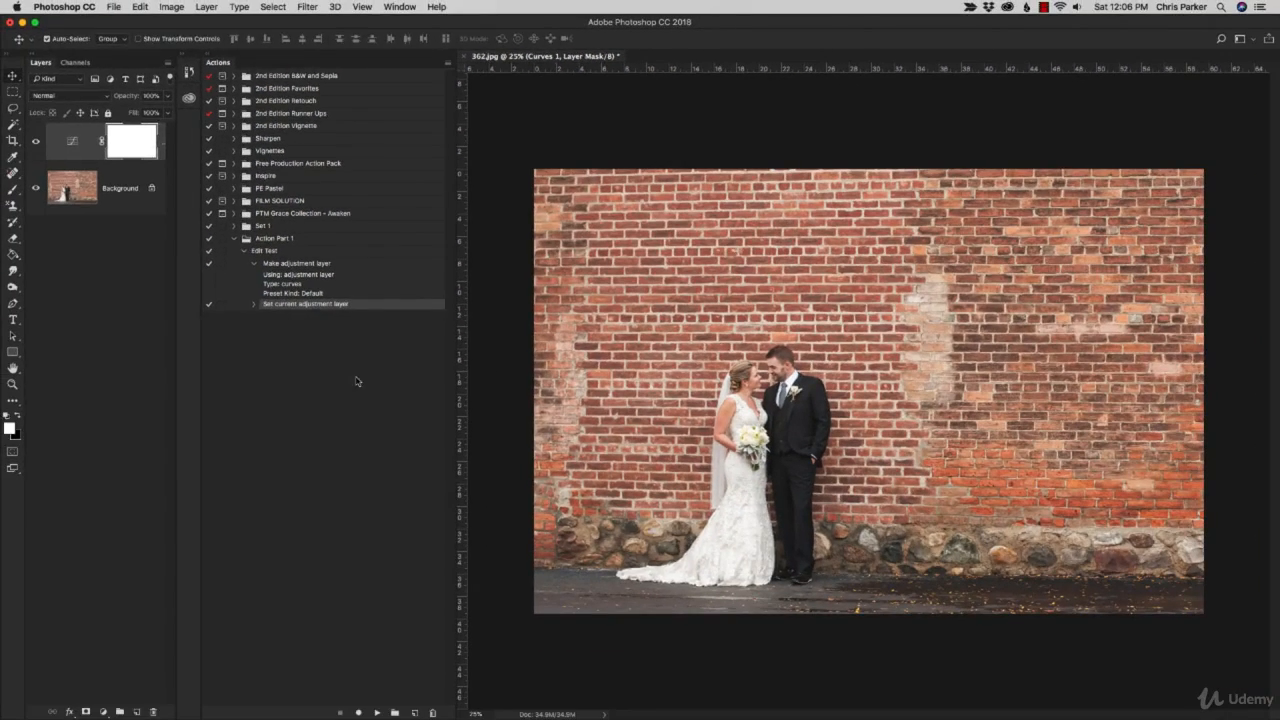
click(243, 251)
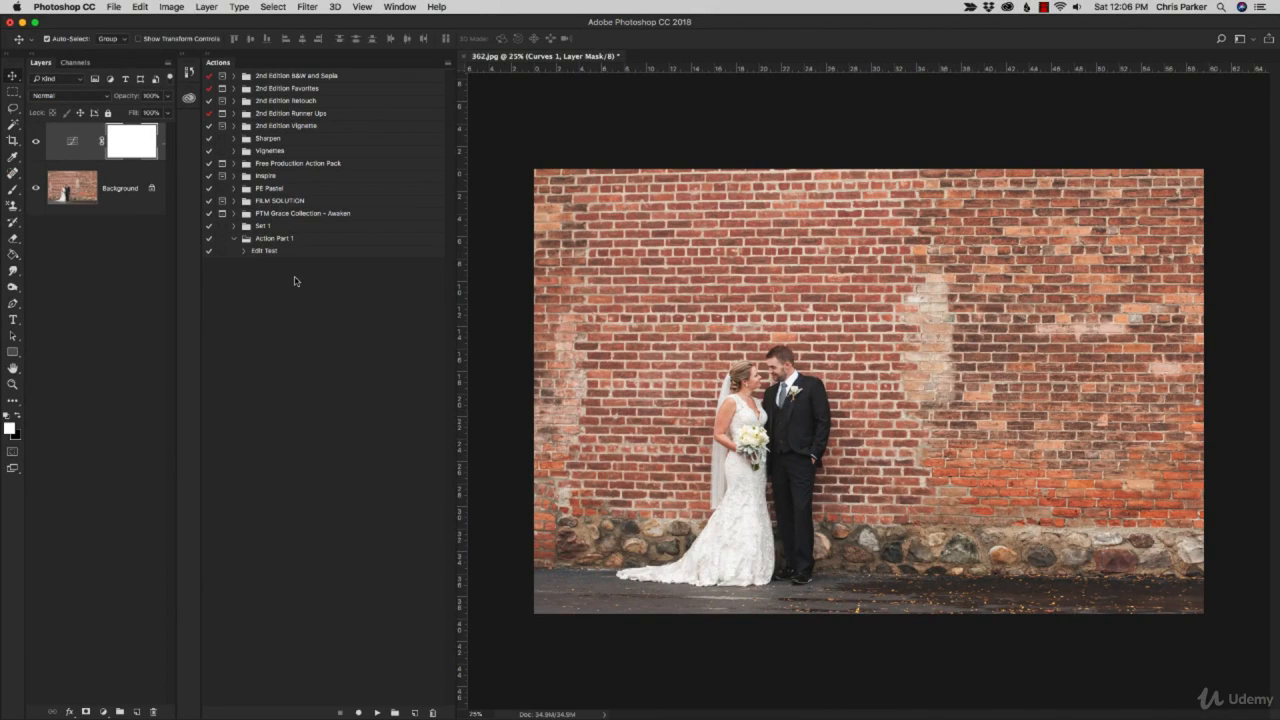